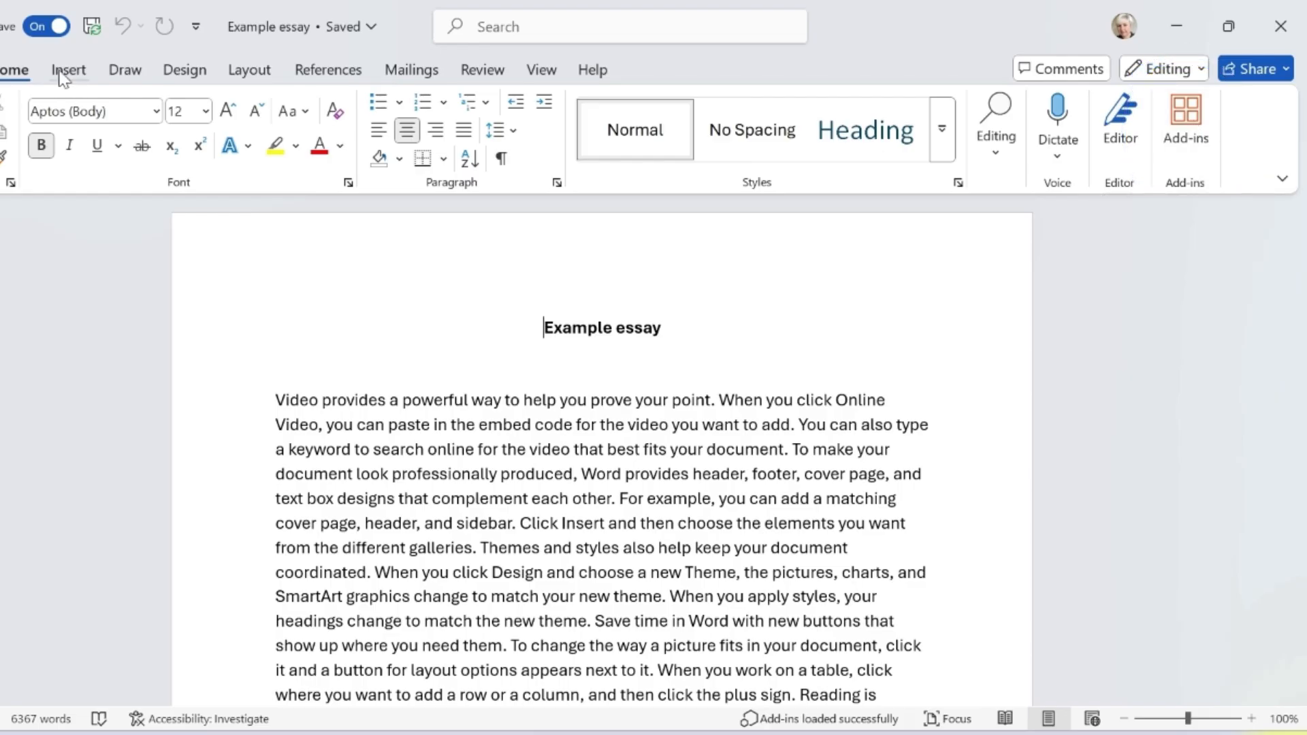
- Search the available add-ins for refworks and add RefWorks Citation Manager to the document
{"action": "left_click", "coordinate": [1188, 117]}
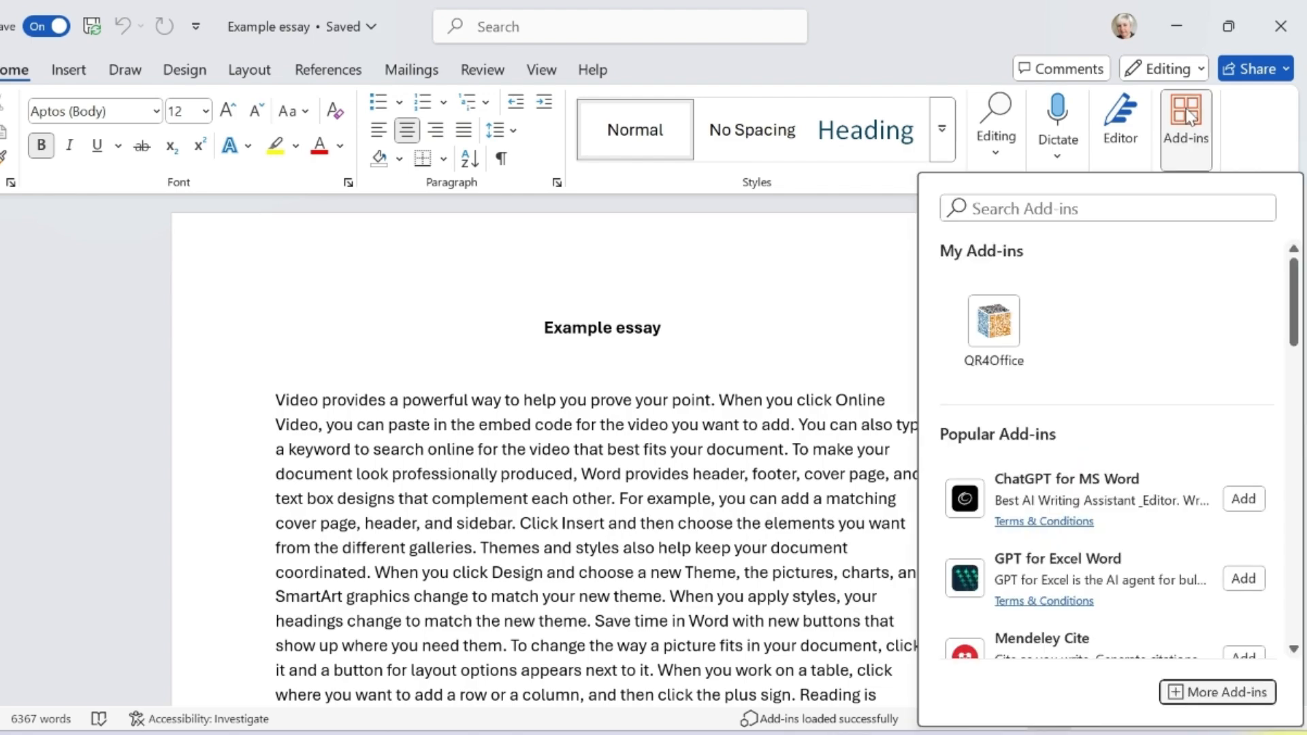
{"action": "left_click", "coordinate": [1111, 215]}
{"action": "type", "text": "ref"}
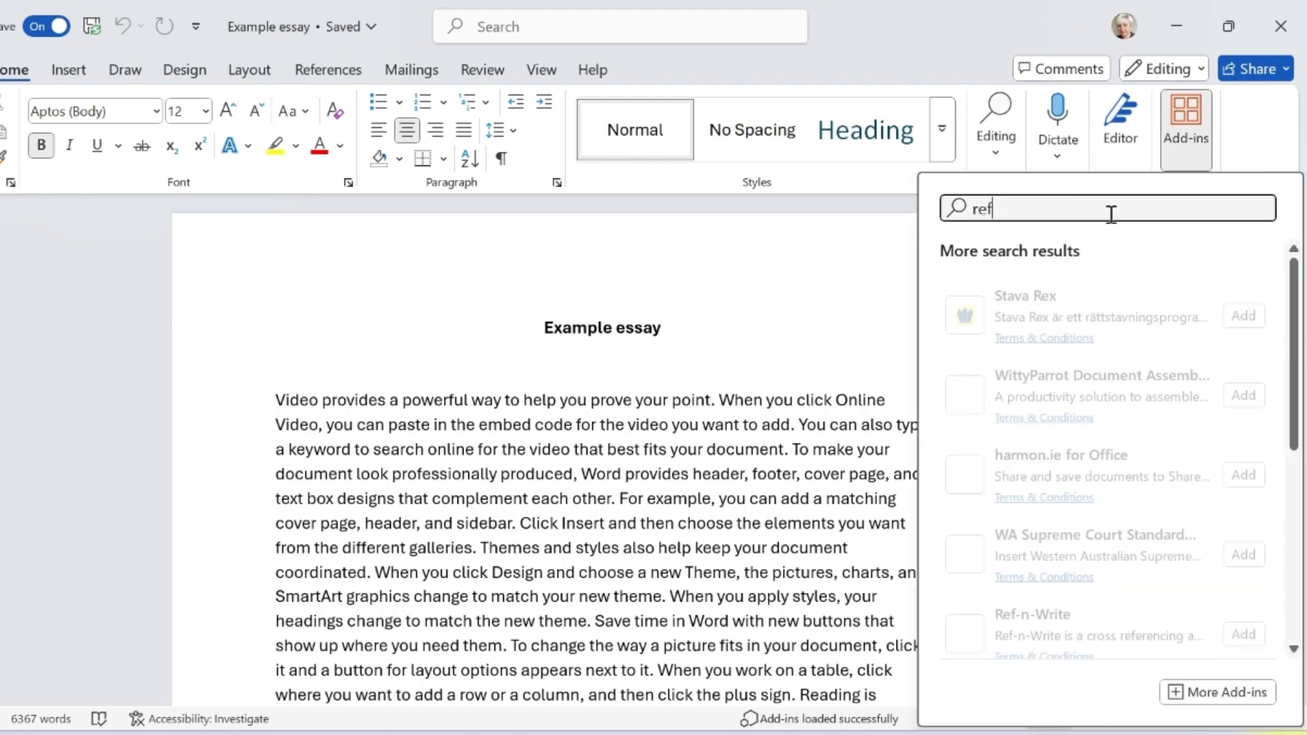
{"action": "type", "text": "works"}
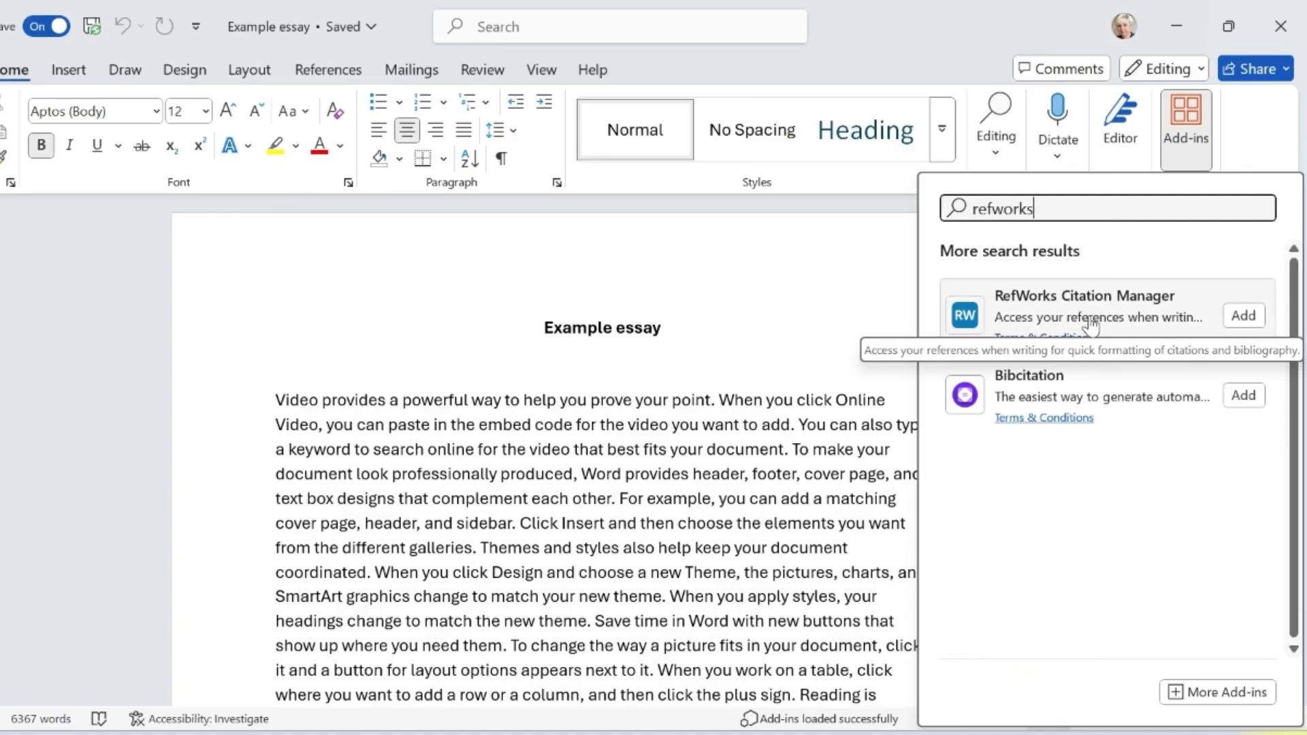
{"action": "left_click", "coordinate": [1244, 316]}
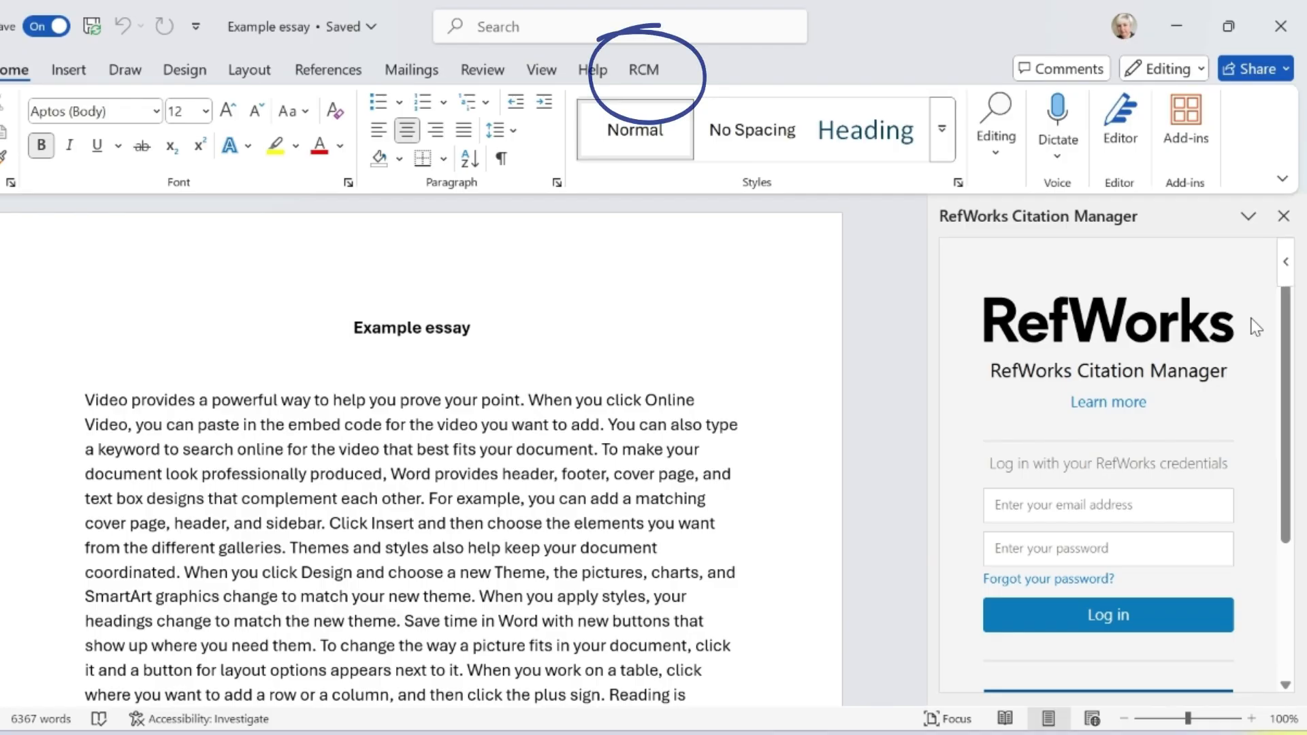
- Log in to RefWorks Citation Manager with the account's e-mail address and password
{"action": "left_click", "coordinate": [1159, 509]}
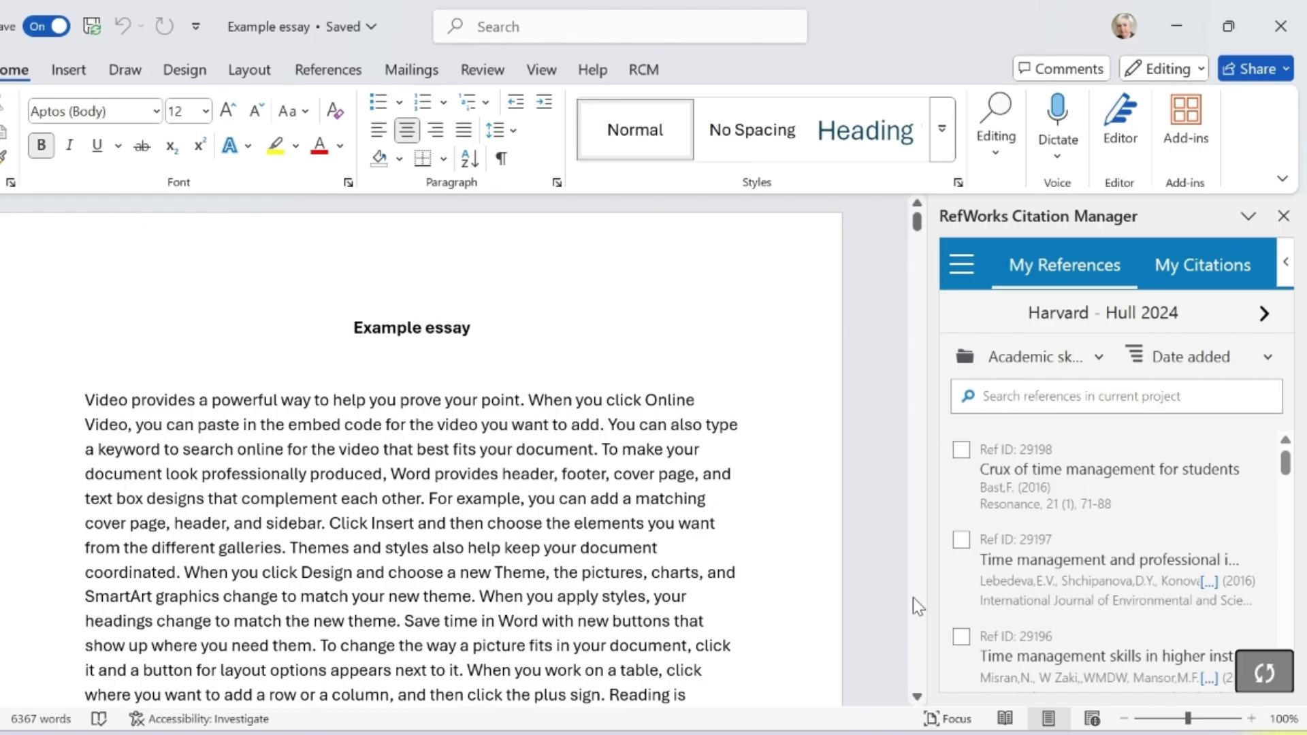
- Look through the list of RefWorks reference folders, keeping the Academic skills folder selected
{"action": "left_click", "coordinate": [1096, 361]}
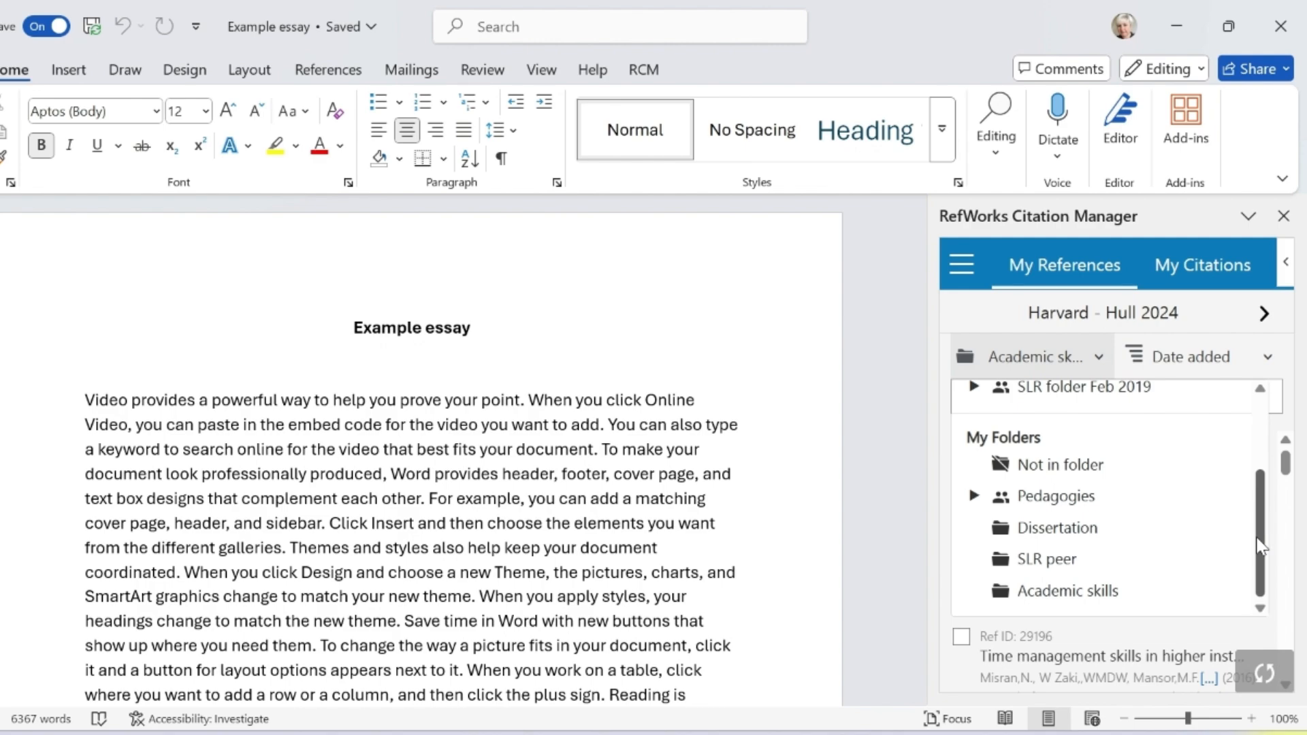
{"action": "left_click_drag", "start_coordinate": [1259, 547], "coordinate": [1260, 540]}
{"action": "scroll", "coordinate": [906, 431], "scroll_direction": "down", "scroll_amount": 7}
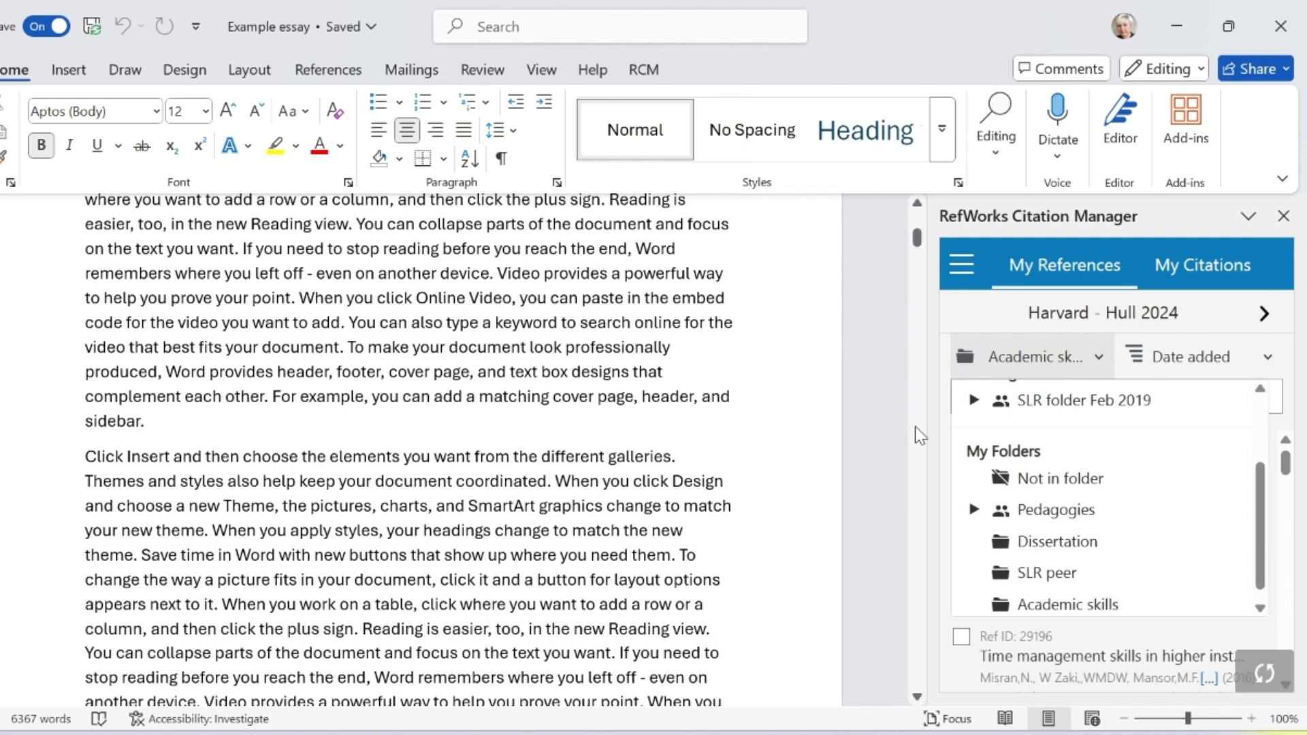
{"action": "left_click_drag", "start_coordinate": [917, 240], "coordinate": [917, 203]}
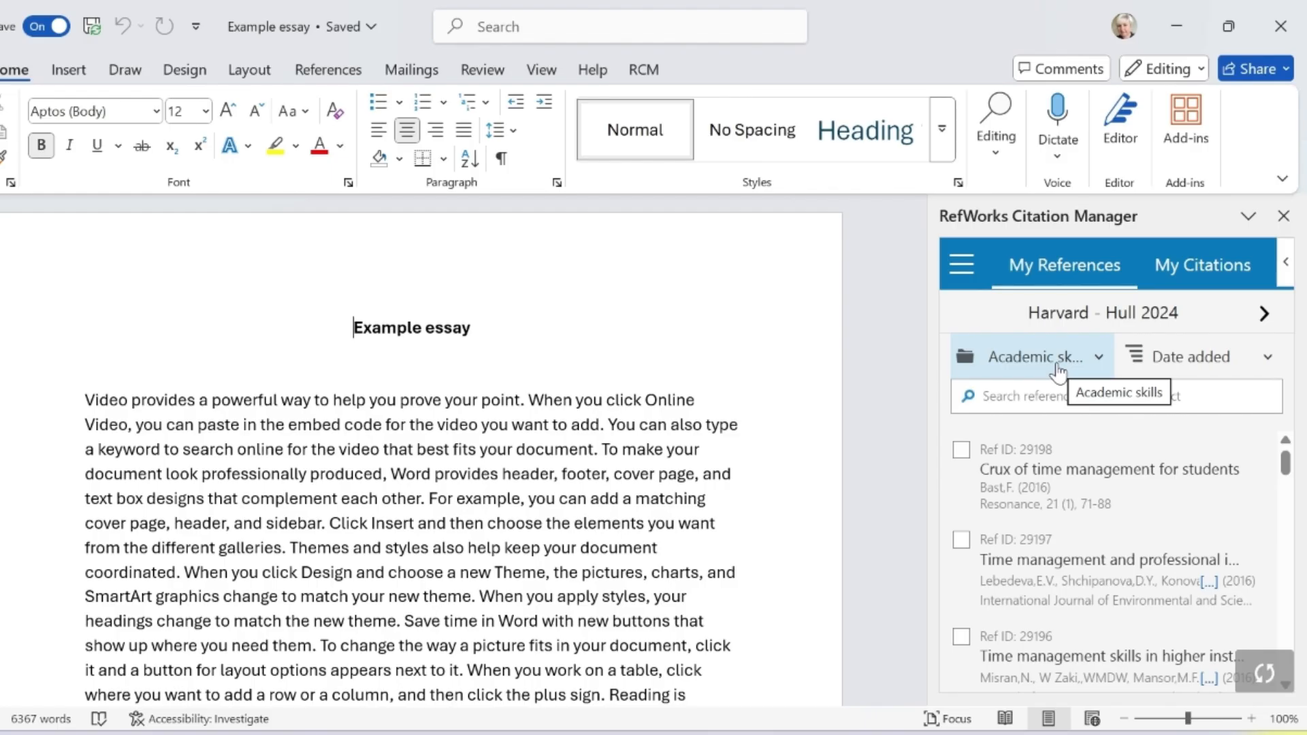
- Insert a citation for "Crux of time management for students" after "header, and sidebar" in the first paragraph, before the full stop
{"action": "left_click", "coordinate": [323, 524]}
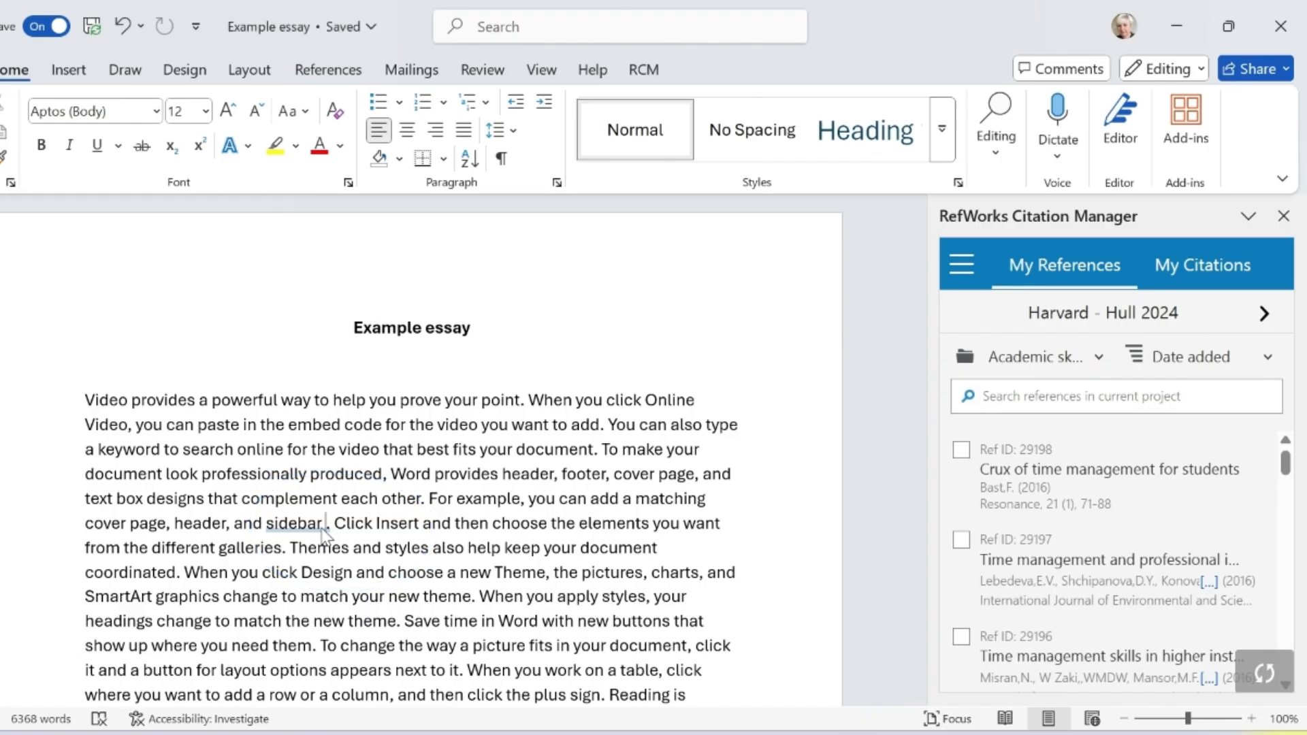
{"action": "mouse_move", "coordinate": [1168, 552]}
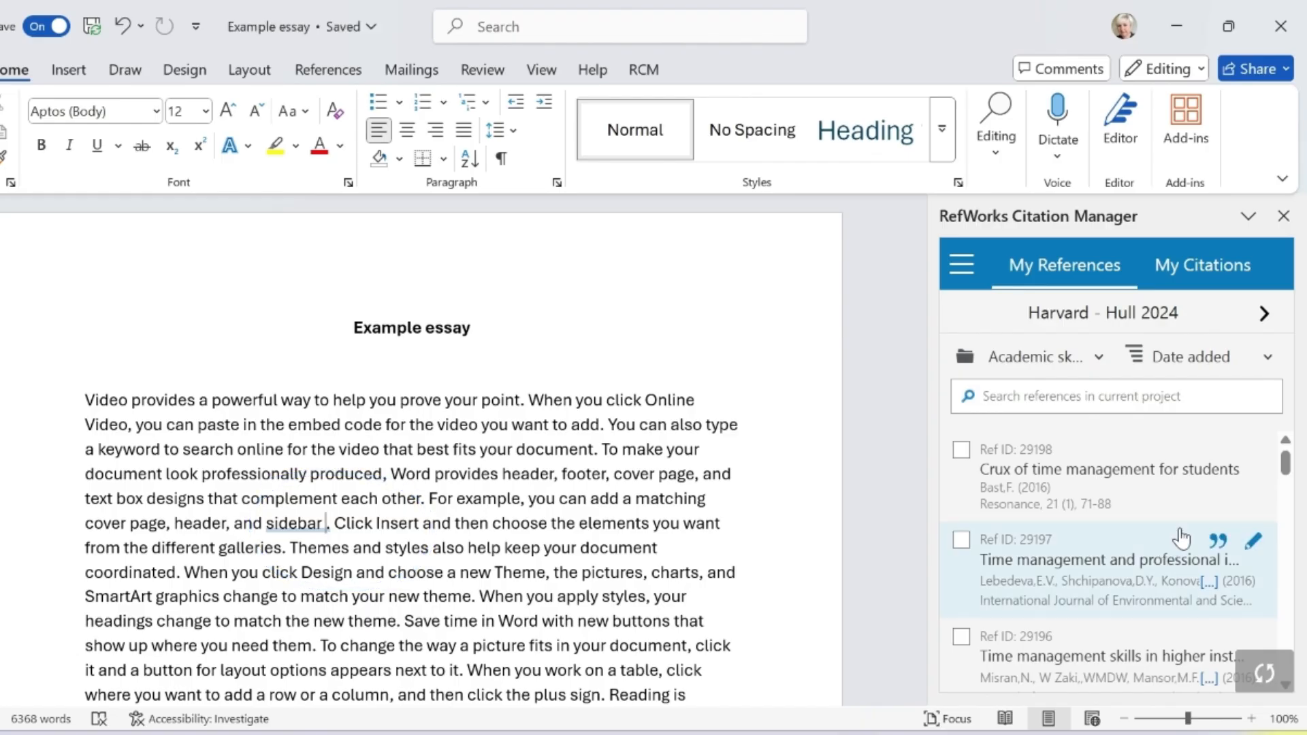
{"action": "mouse_move", "coordinate": [1222, 457]}
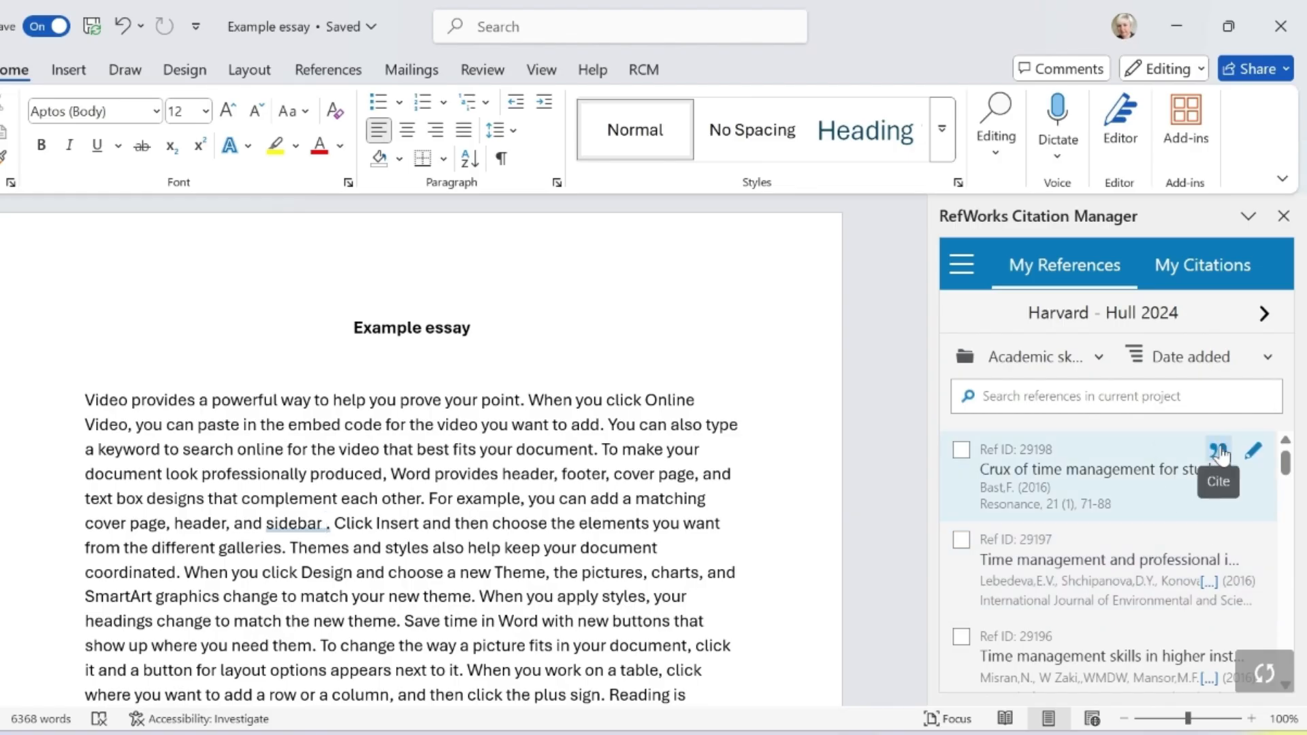
{"action": "left_click", "coordinate": [1220, 450]}
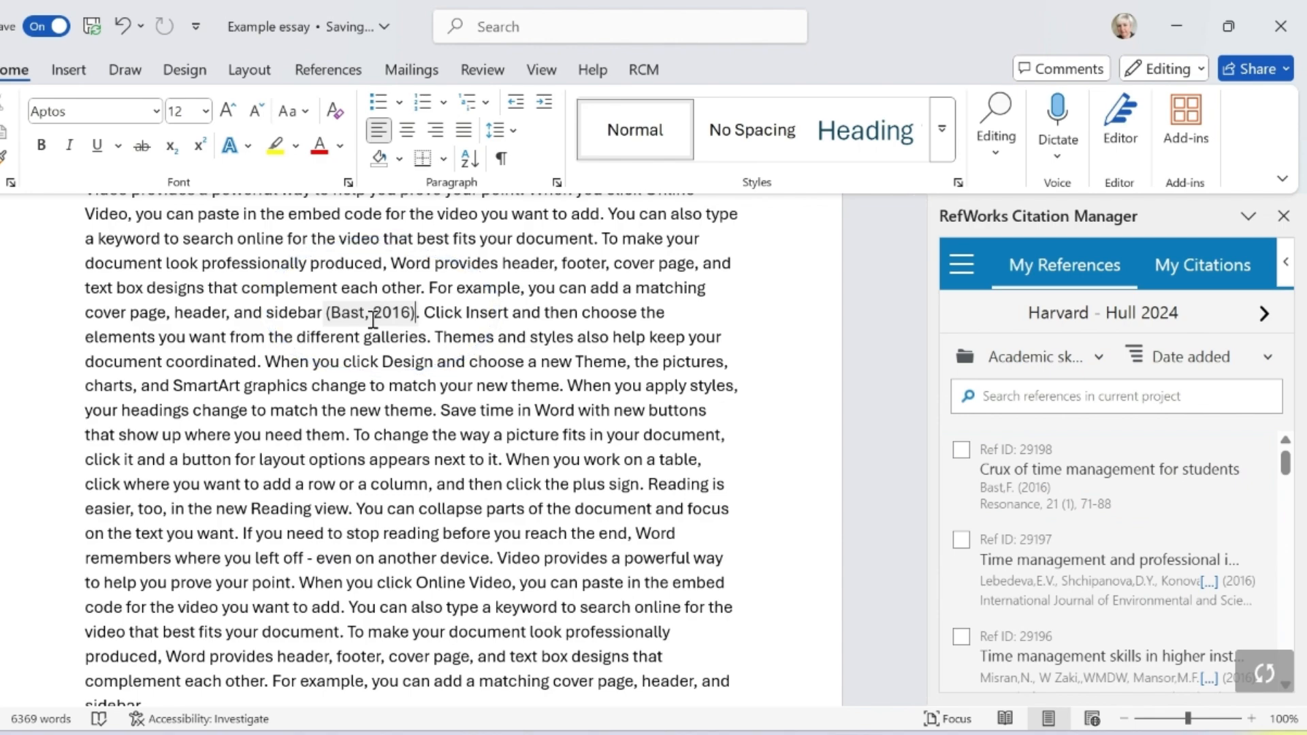
- Cite "Time management and professional i..." after "show up where you need them" and "A time management intervention usi..." after "prove your point"
{"action": "left_click", "coordinate": [348, 435]}
{"action": "left_click", "coordinate": [1219, 539]}
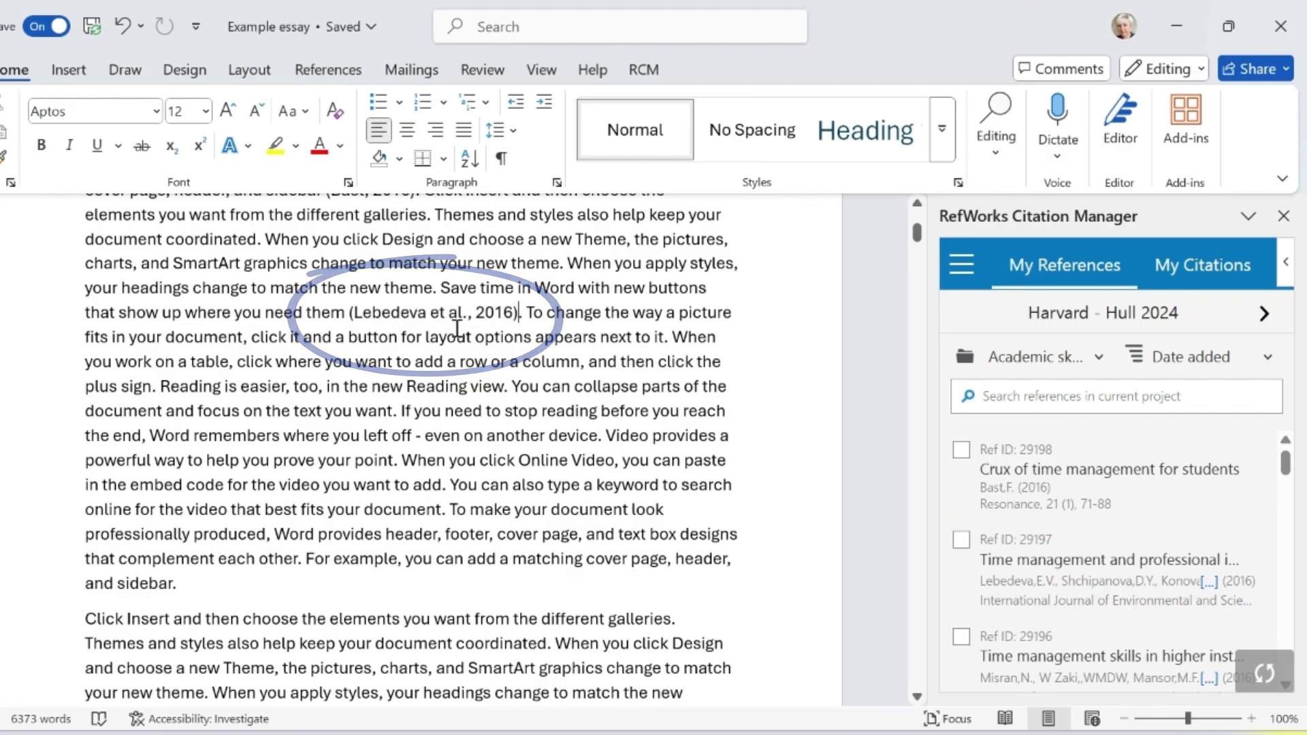
{"action": "left_click", "coordinate": [394, 461]}
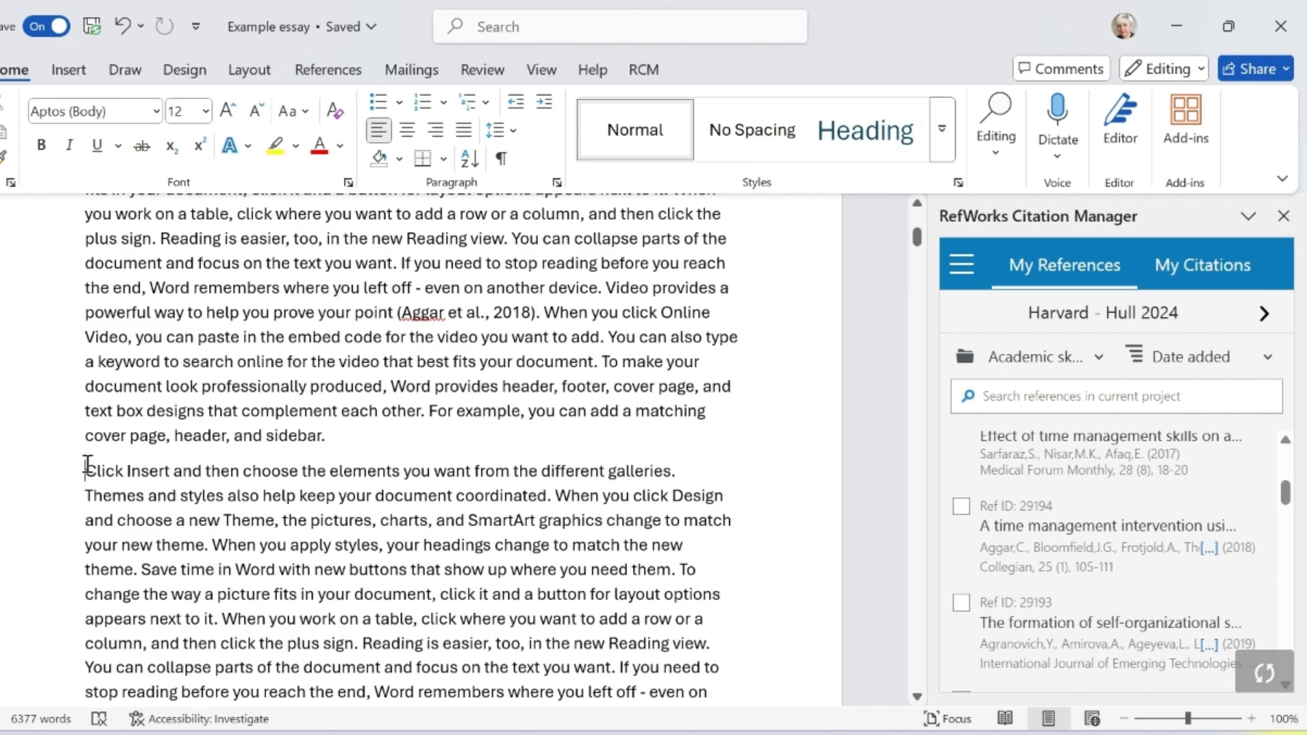
- Start the second paragraph with an Author (Year) citation of "Does Inducing Students to Schedule Lec...", followed by "suggests that..."
{"action": "scroll", "coordinate": [1294, 526], "scroll_direction": "down", "scroll_amount": 3}
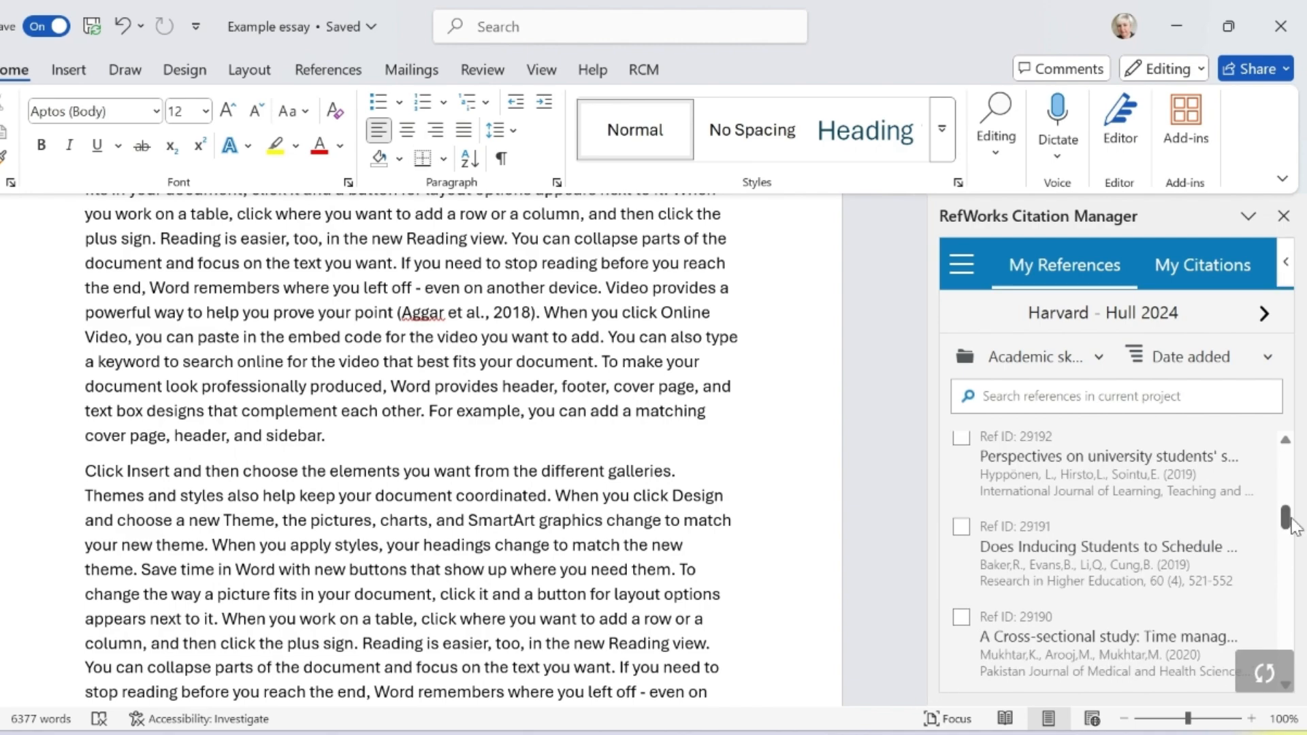
{"action": "mouse_move", "coordinate": [1093, 571]}
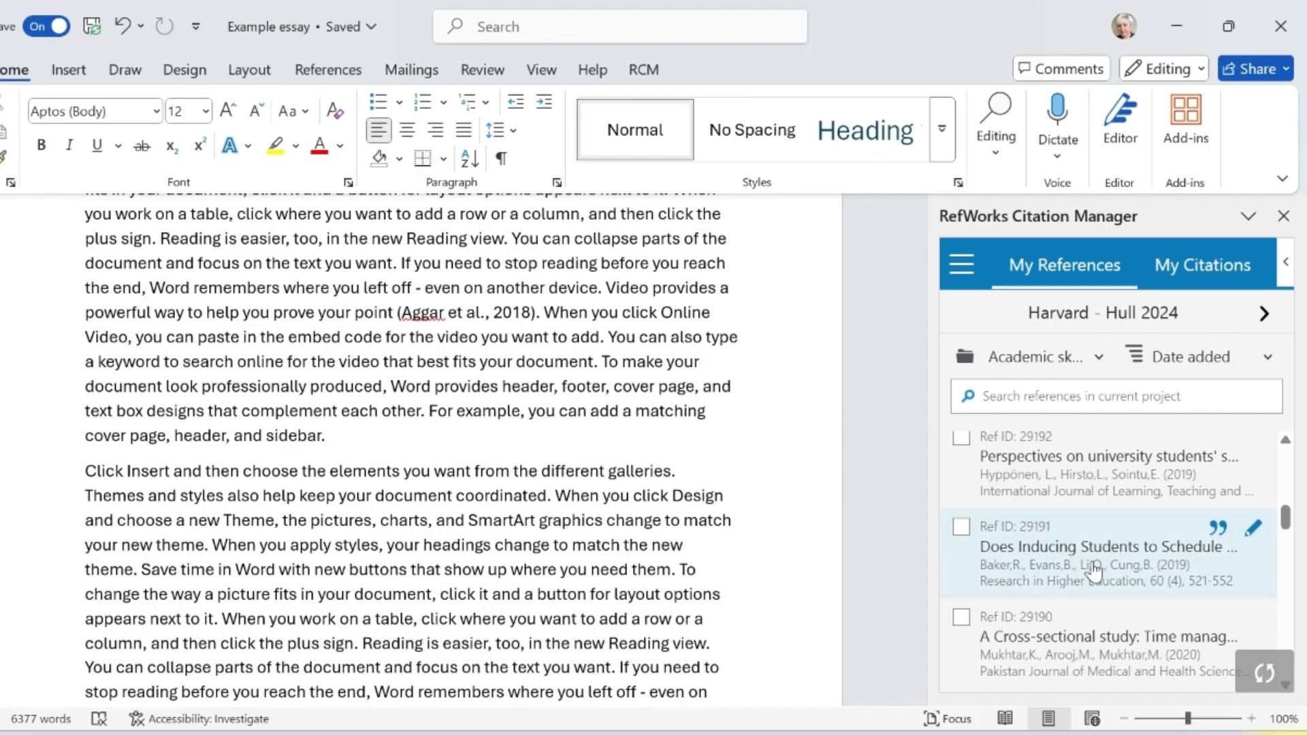
{"action": "left_click", "coordinate": [1254, 530]}
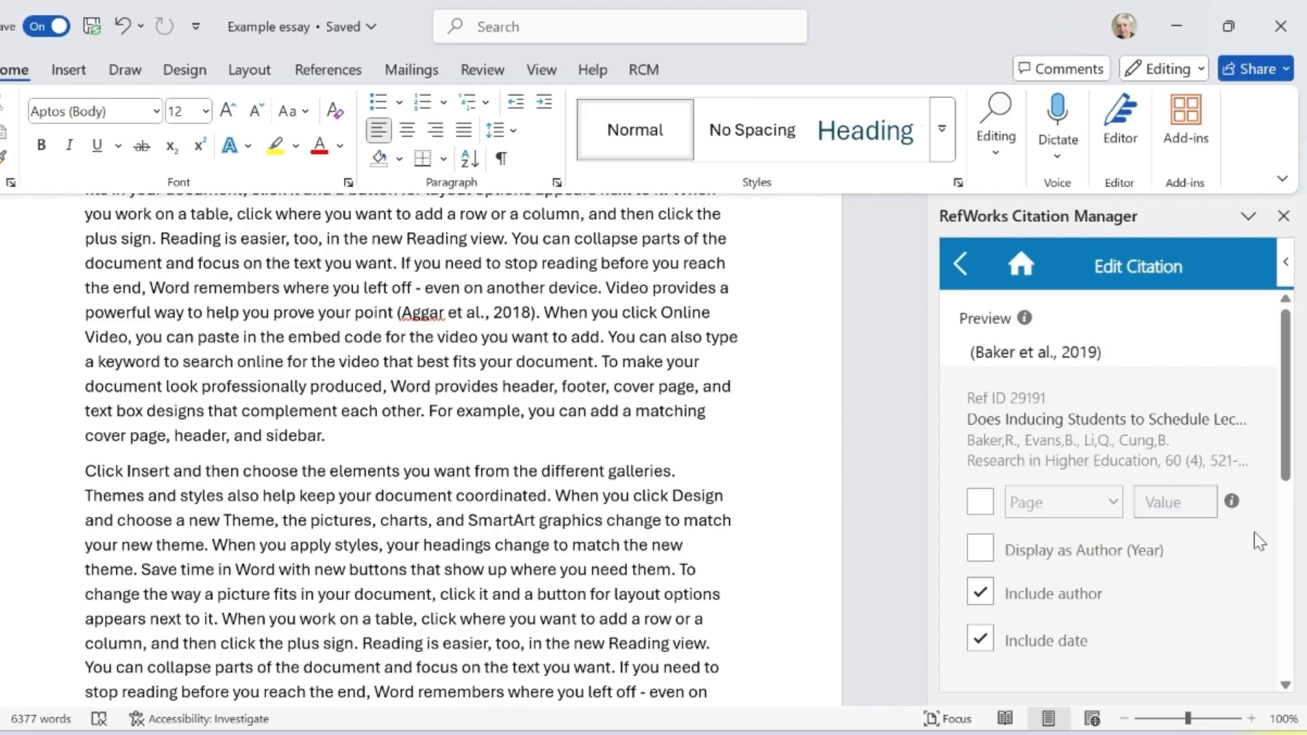
{"action": "left_click", "coordinate": [981, 553]}
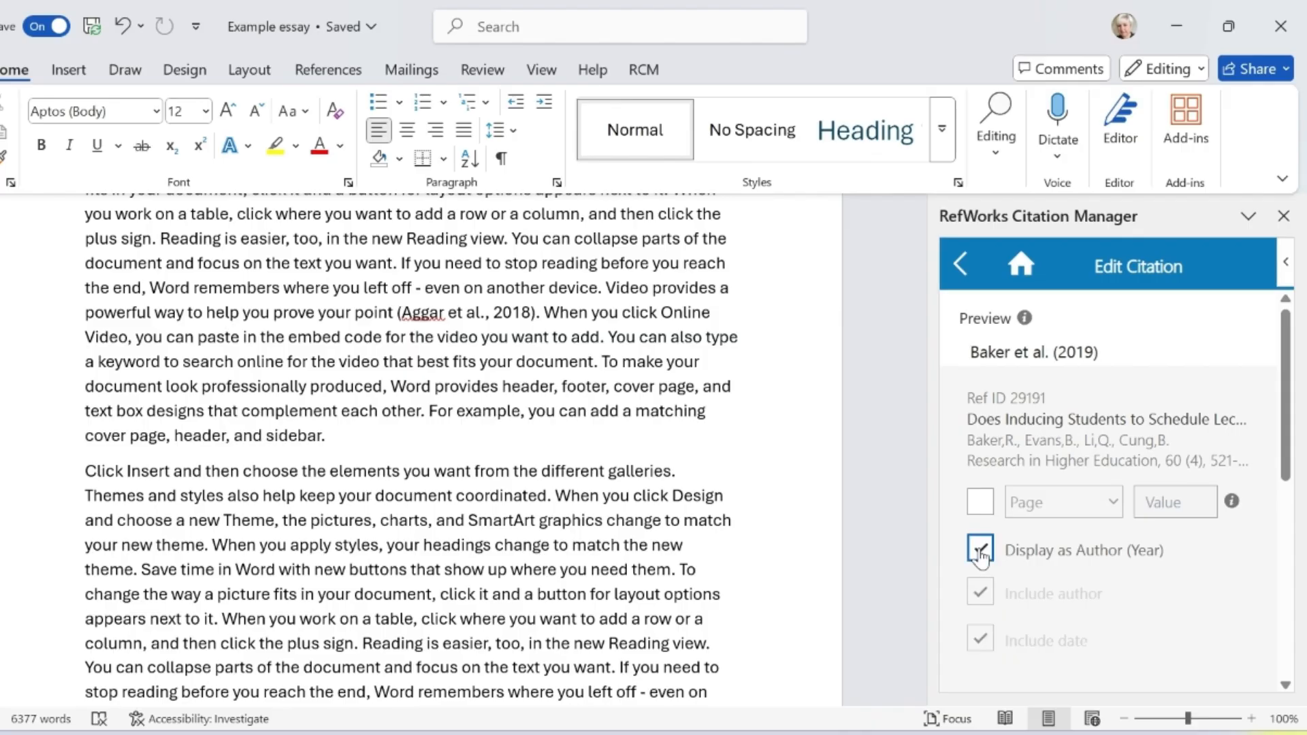
{"action": "left_click_drag", "start_coordinate": [1297, 440], "coordinate": [1241, 545]}
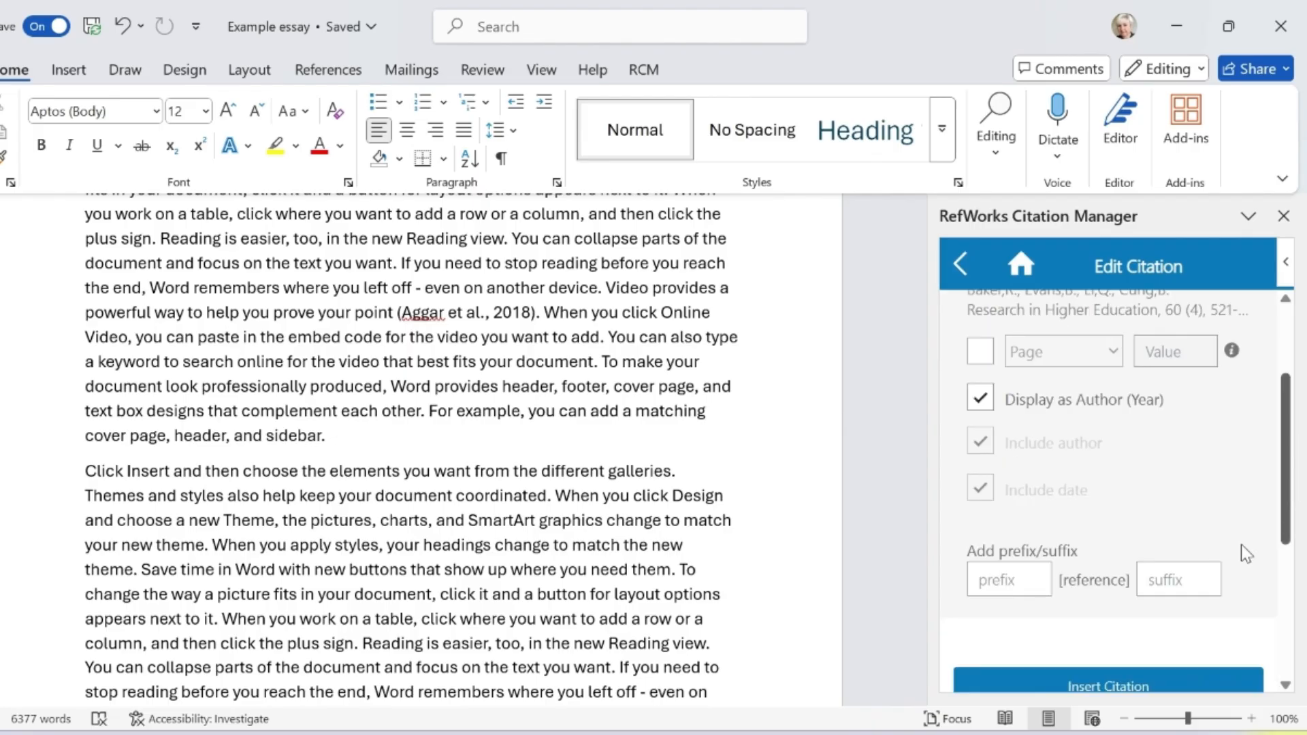
{"action": "left_click", "coordinate": [1128, 687]}
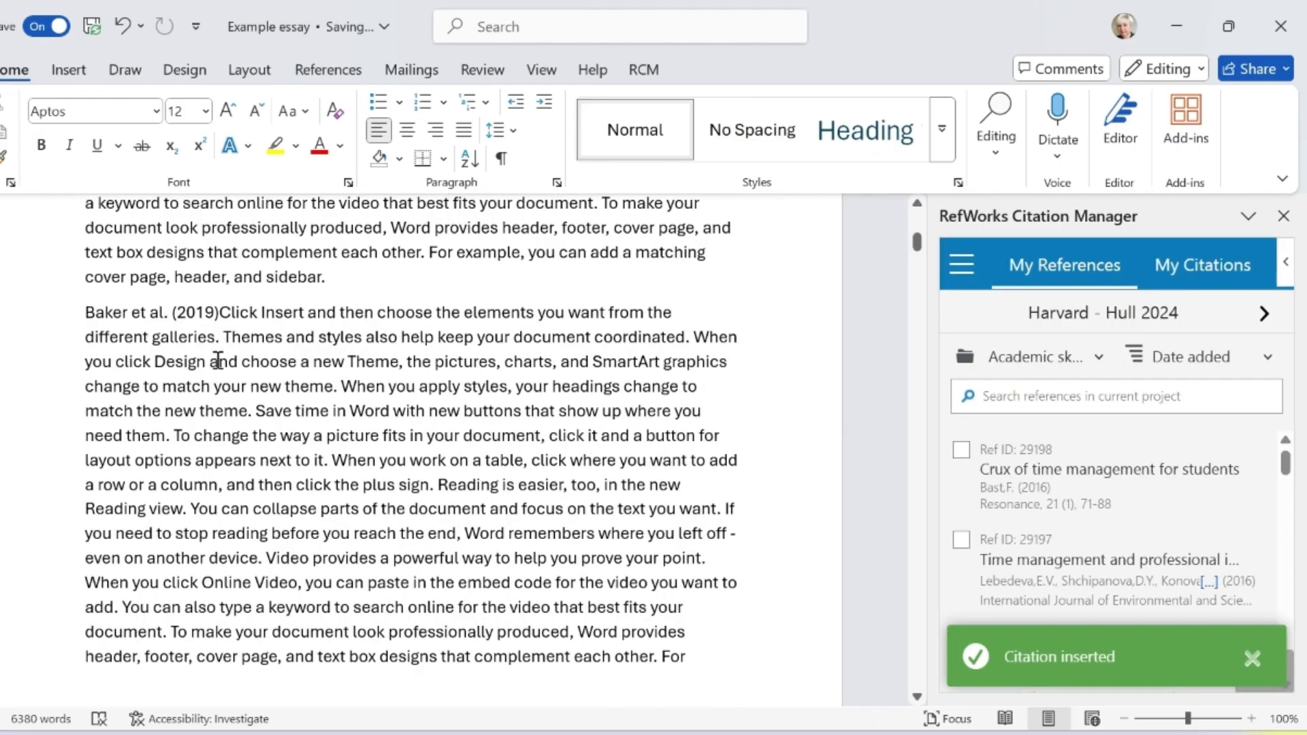
{"action": "left_click", "coordinate": [219, 318]}
{"action": "type", "text": "suggests that..."}
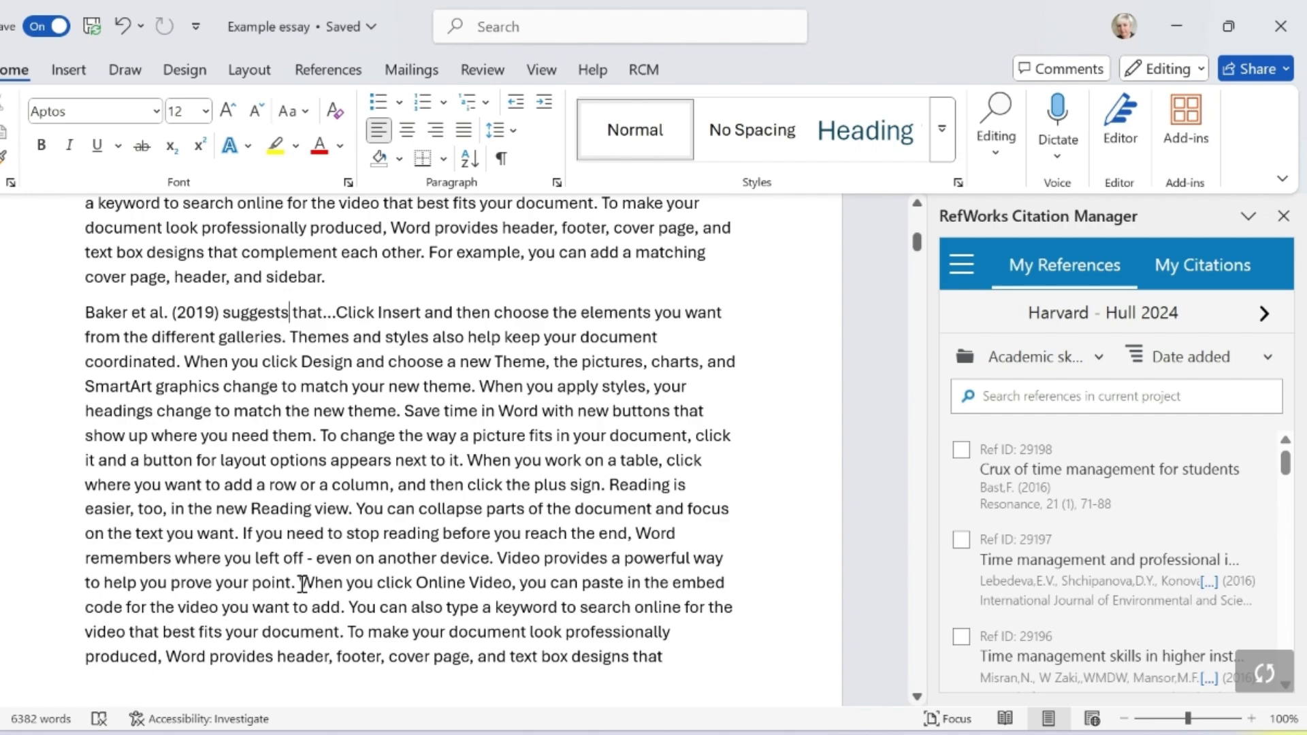
- Insert a citation for "Time management and academic stress" with the suffix :34 after "to help you prove your point." in the second paragraph
{"action": "mouse_move", "coordinate": [1204, 510]}
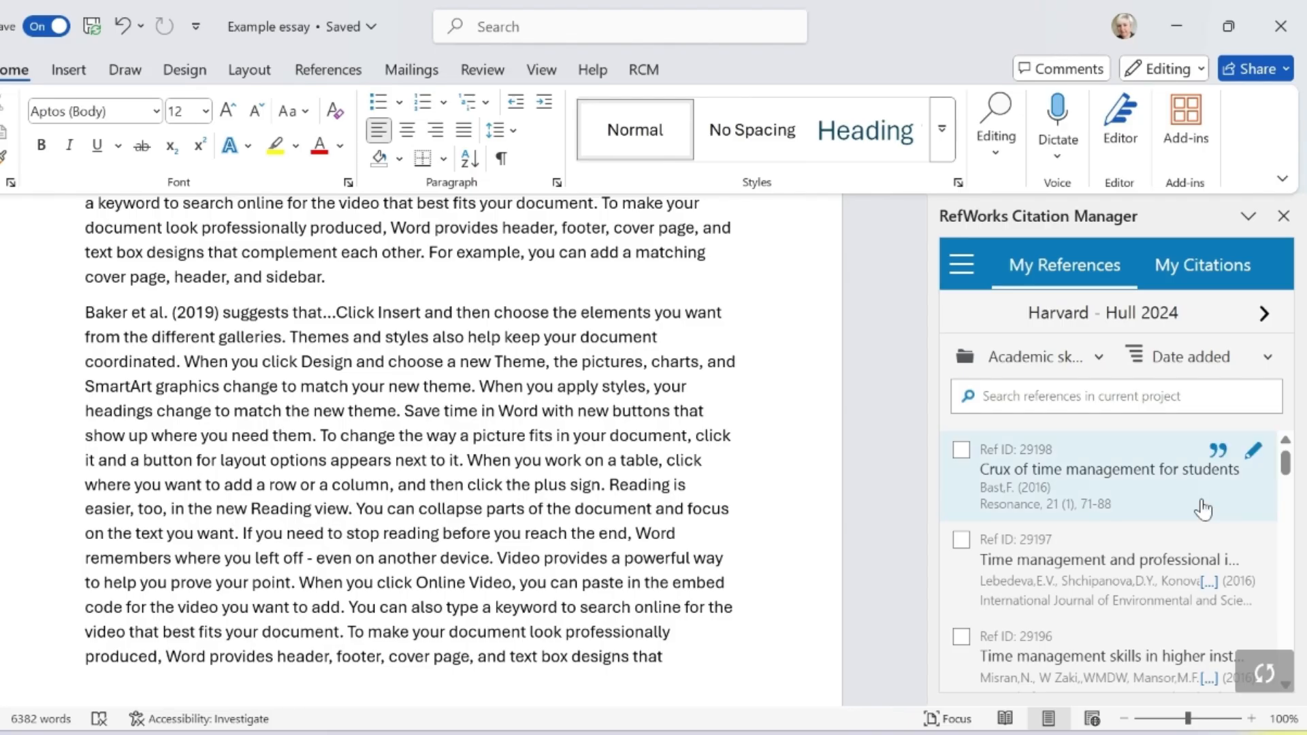
{"action": "left_click_drag", "start_coordinate": [1288, 467], "coordinate": [1297, 545]}
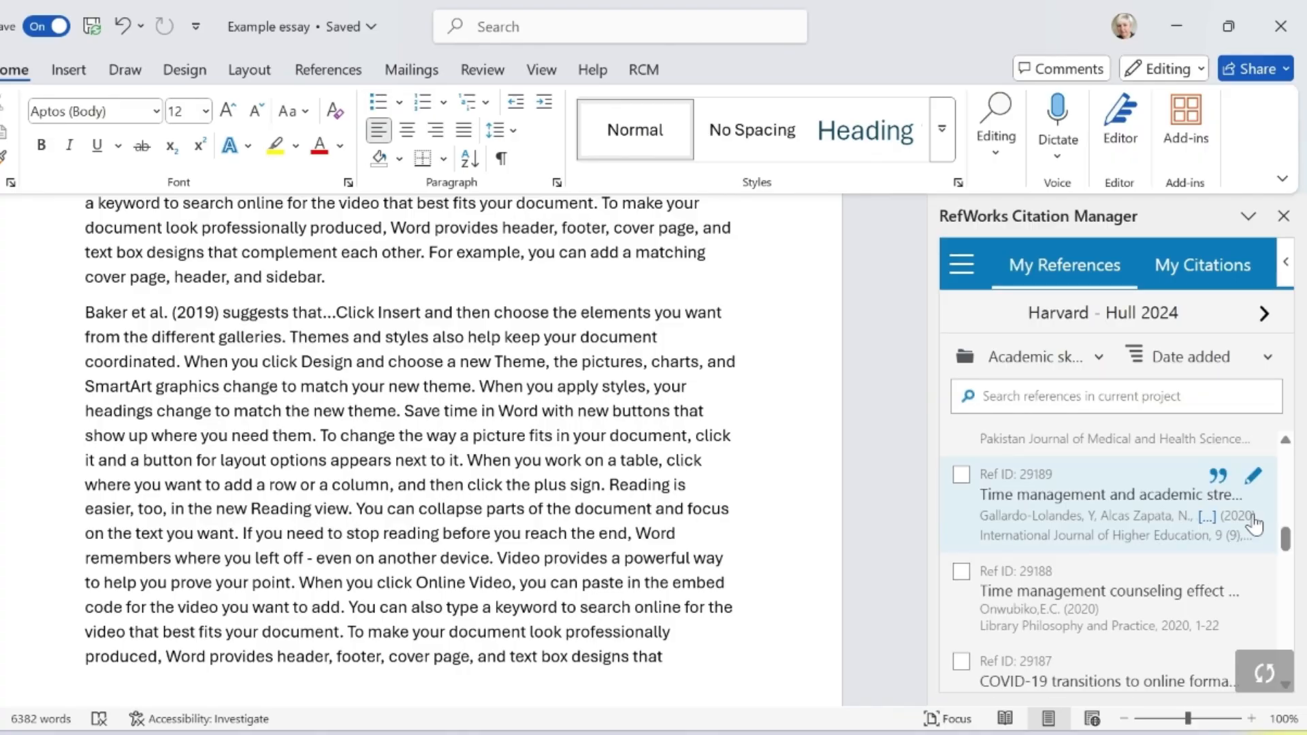
{"action": "left_click", "coordinate": [1254, 478]}
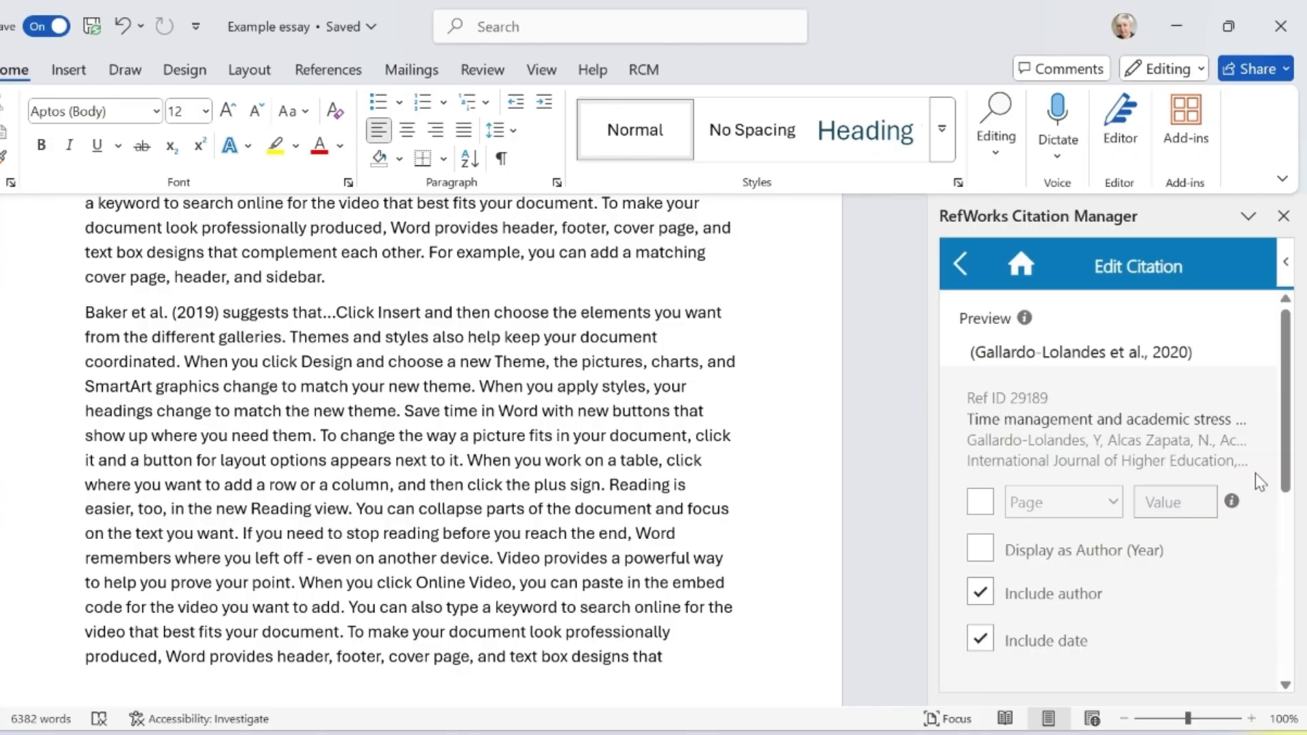
{"action": "left_click_drag", "start_coordinate": [1286, 374], "coordinate": [1291, 472]}
{"action": "left_click", "coordinate": [1158, 531]}
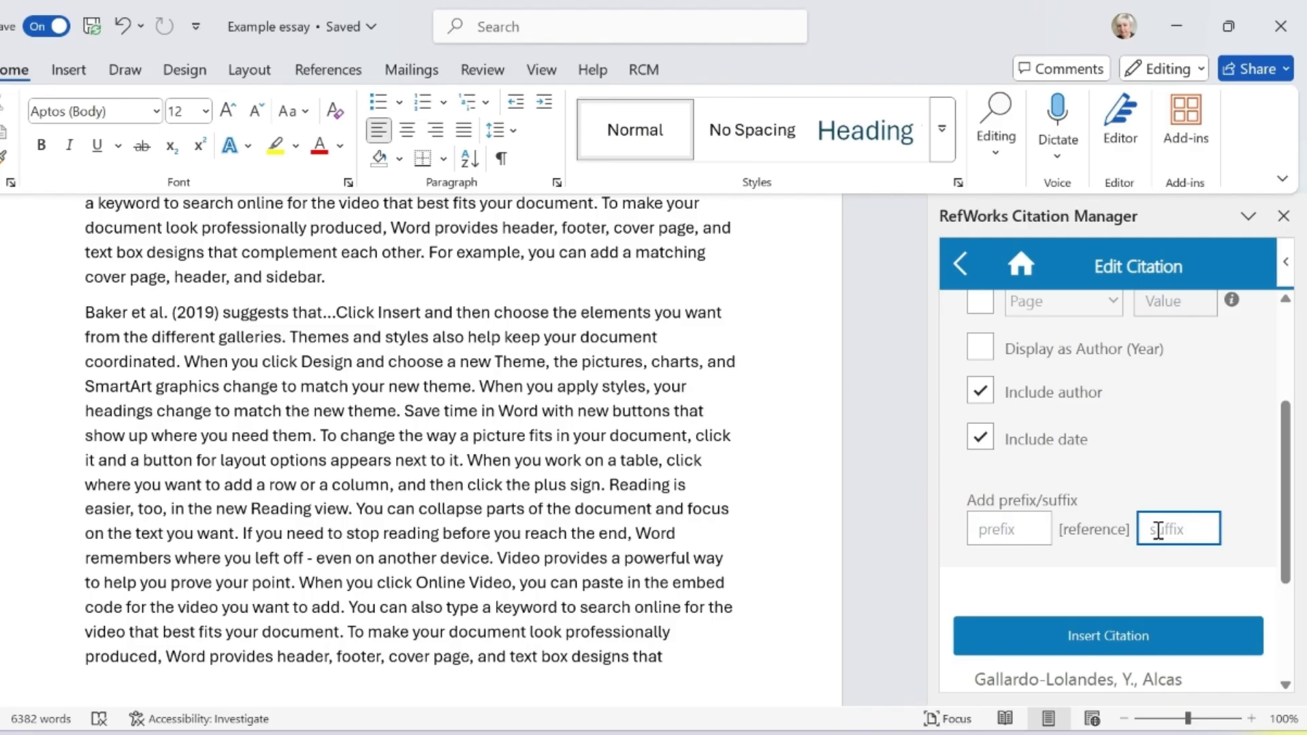
{"action": "type", "text": ":24"}
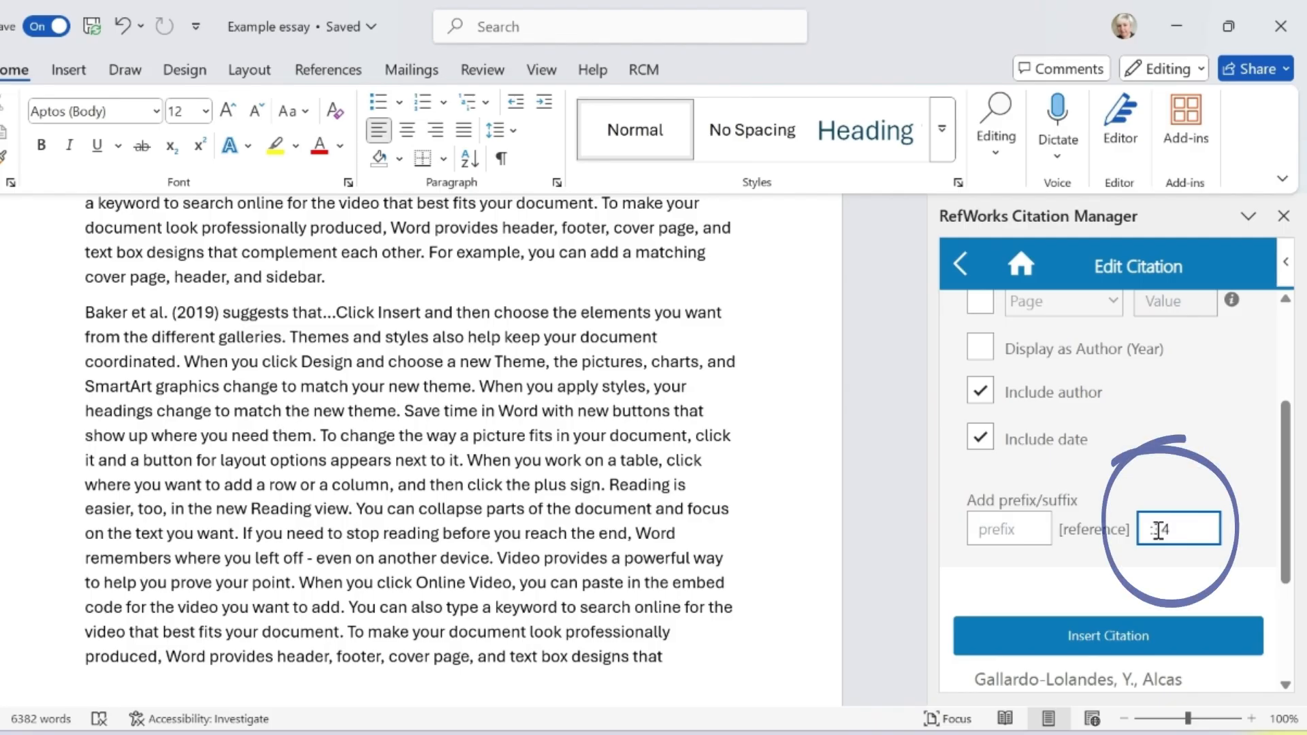
{"action": "left_click", "coordinate": [1061, 645]}
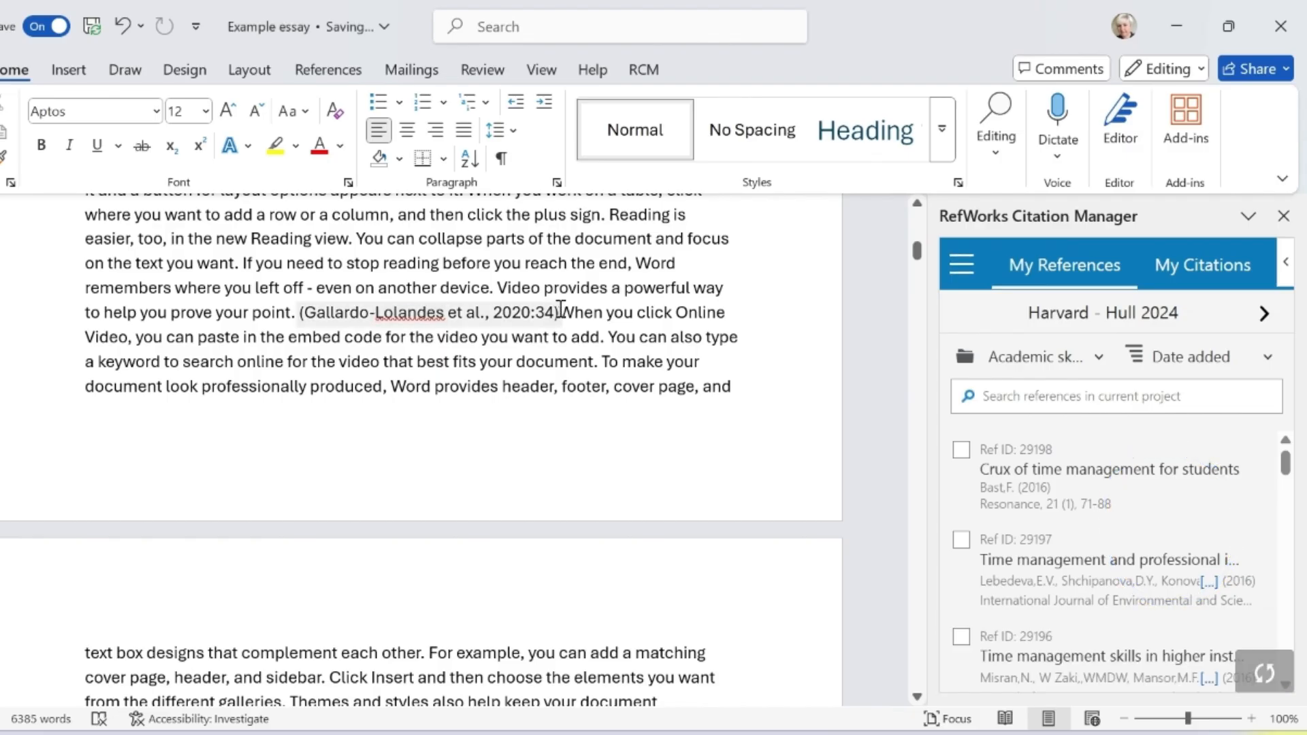
- After "coordinated", insert one combined citation of "A time management intervention usi...", "Time management and academic stre..." and "Structural relationship among mobile ..."
{"action": "left_click_drag", "start_coordinate": [919, 259], "coordinate": [914, 272]}
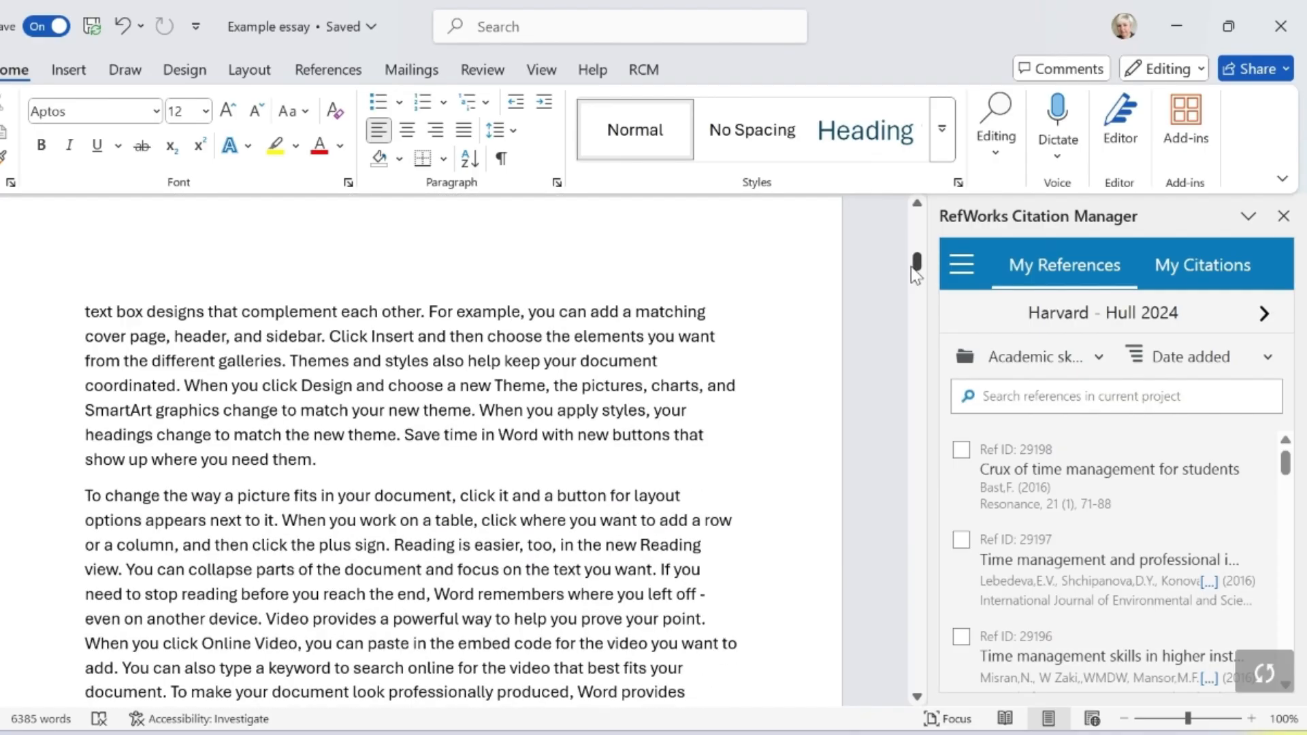
{"action": "left_click", "coordinate": [177, 385]}
{"action": "left_click_drag", "start_coordinate": [1292, 481], "coordinate": [1292, 510]}
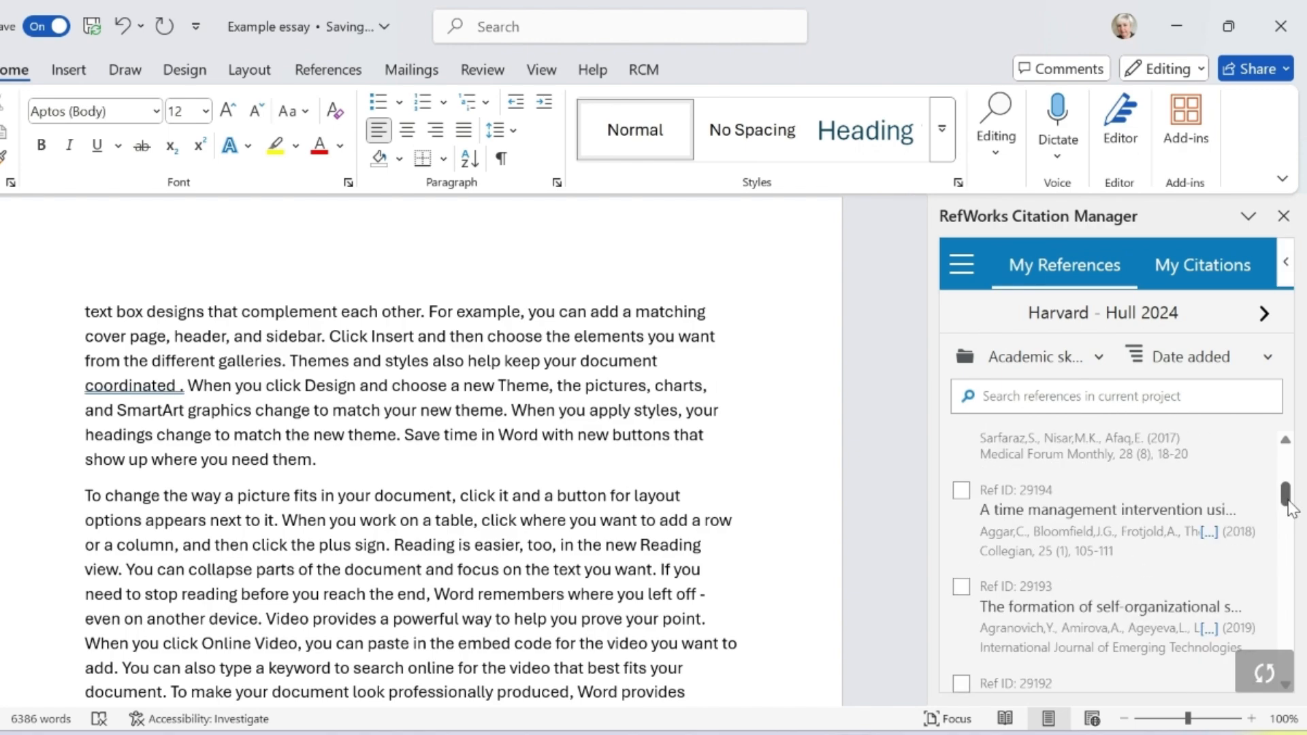
{"action": "left_click", "coordinate": [961, 491]}
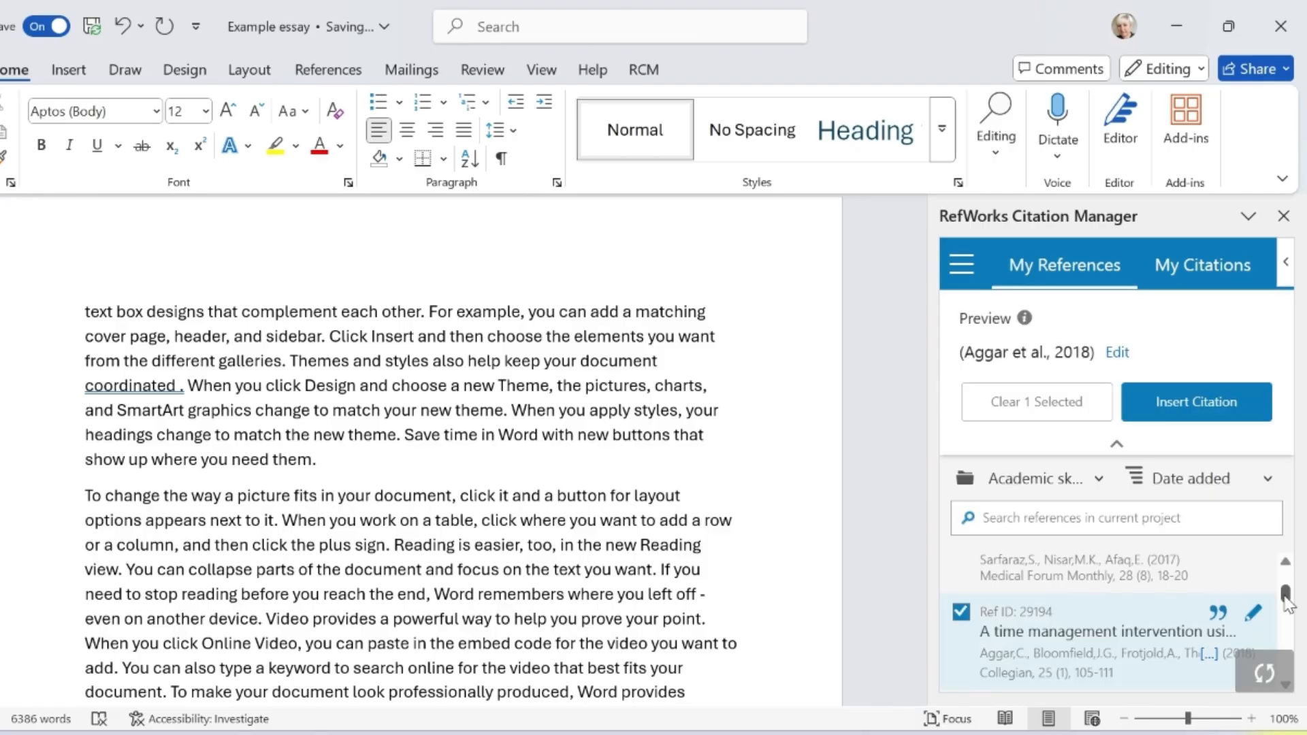
{"action": "left_click_drag", "start_coordinate": [1286, 596], "coordinate": [1287, 635]}
{"action": "left_click", "coordinate": [960, 587]}
{"action": "left_click", "coordinate": [961, 571]}
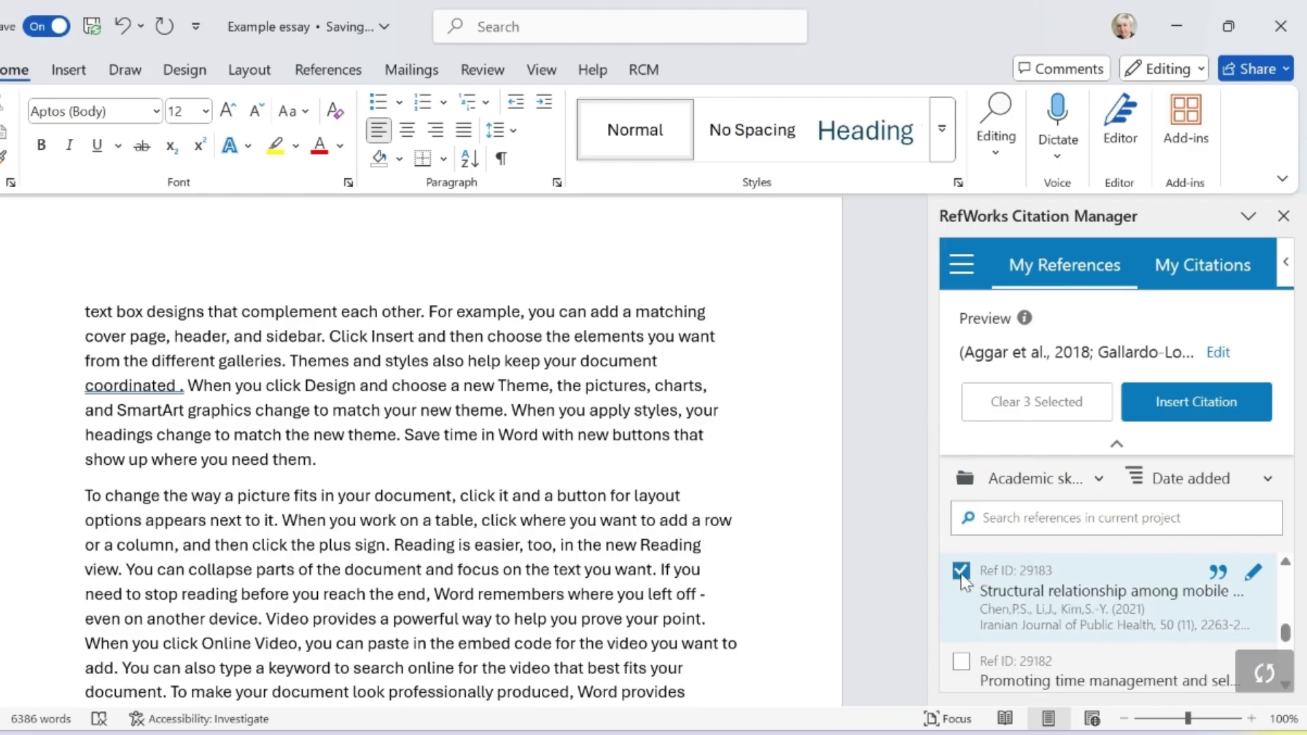
{"action": "left_click", "coordinate": [1209, 409]}
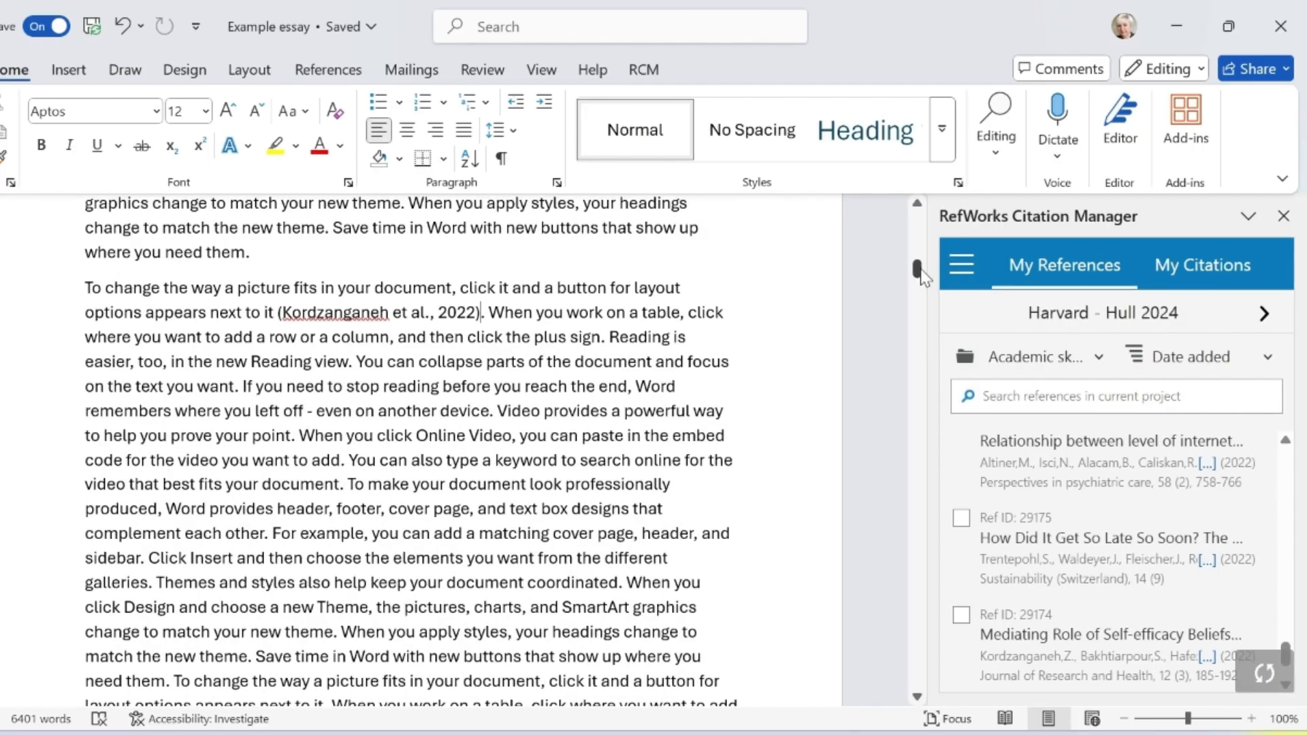
- Generate the bibliography under the "Reference list" heading at the end of the essay by switching automatic bibliography updating on
{"action": "left_click_drag", "start_coordinate": [919, 272], "coordinate": [917, 280]}
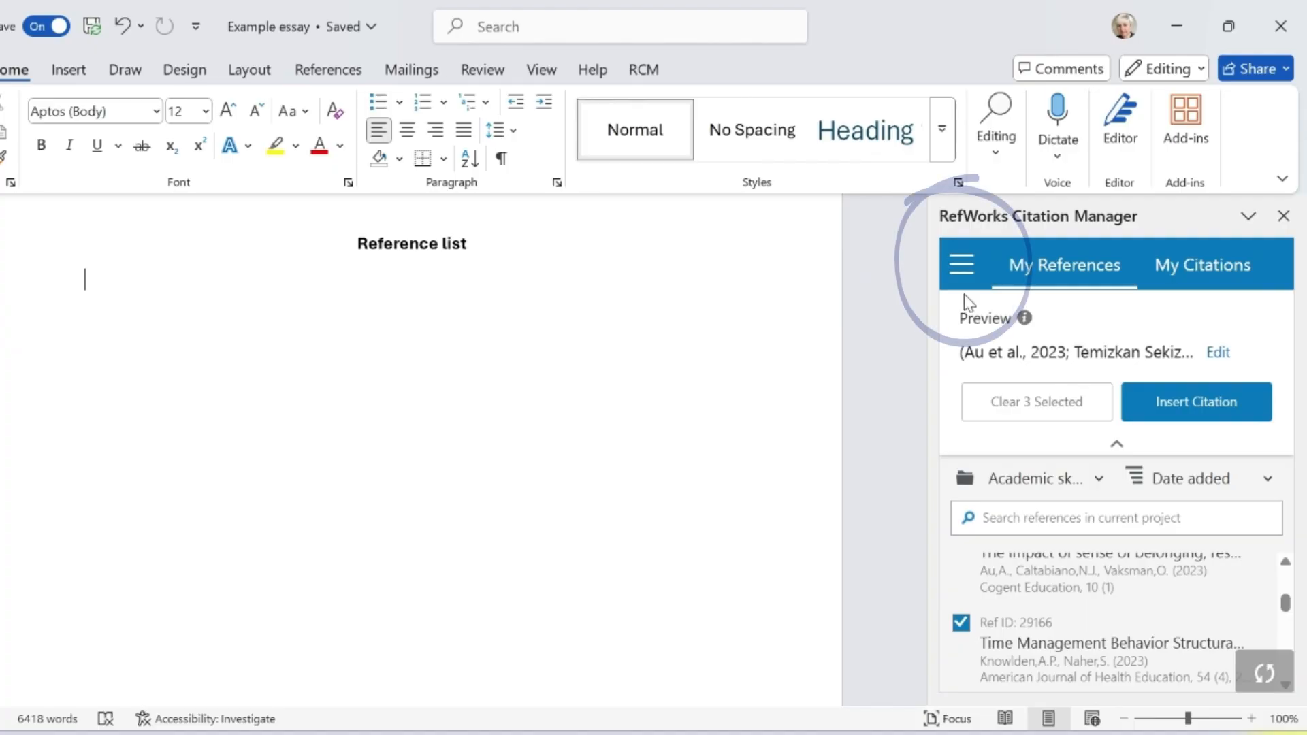
{"action": "left_click", "coordinate": [965, 275]}
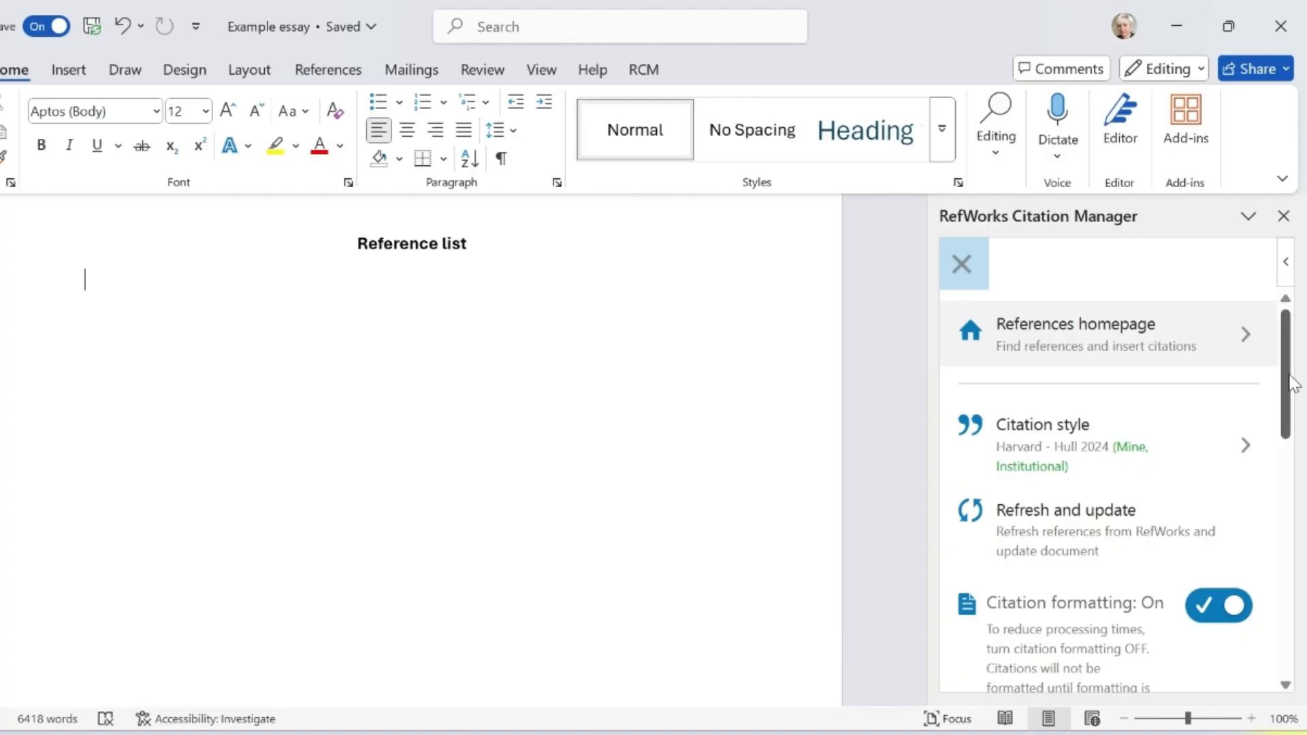
{"action": "left_click_drag", "start_coordinate": [1293, 385], "coordinate": [1293, 491]}
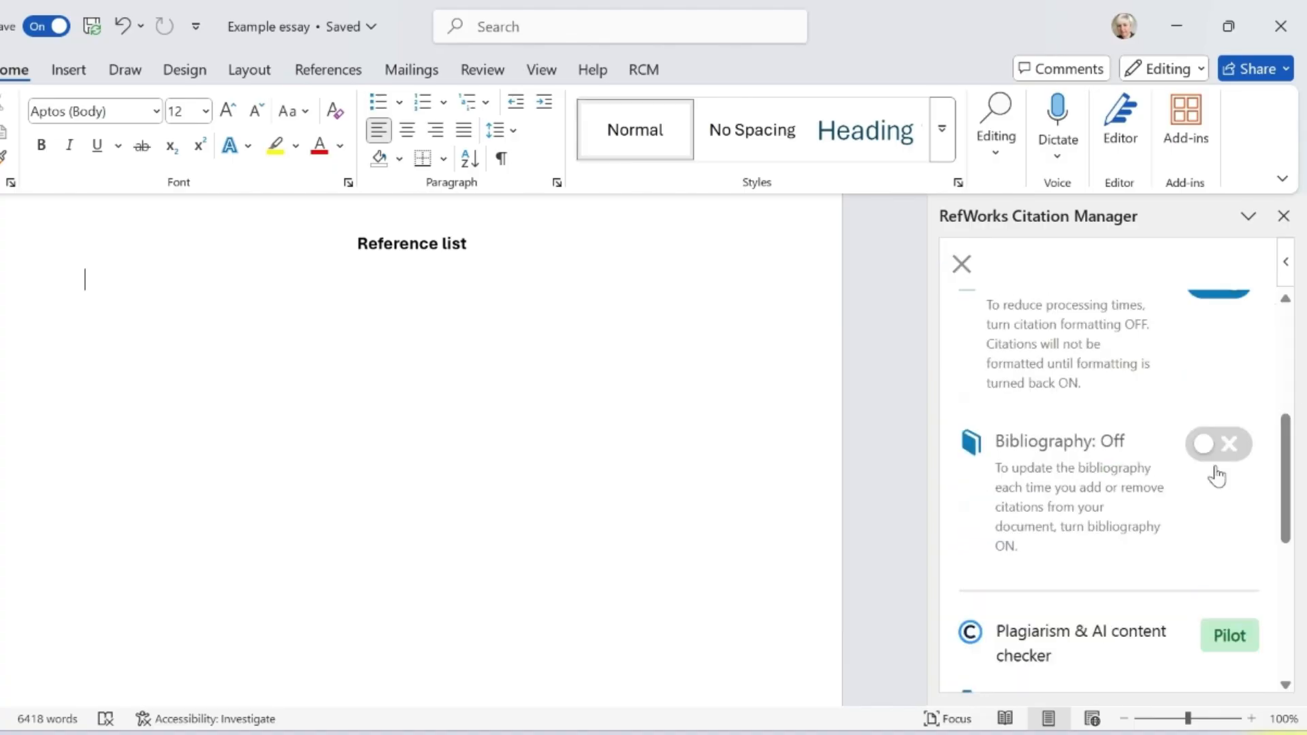
{"action": "left_click", "coordinate": [1212, 449]}
{"action": "left_click", "coordinate": [963, 265]}
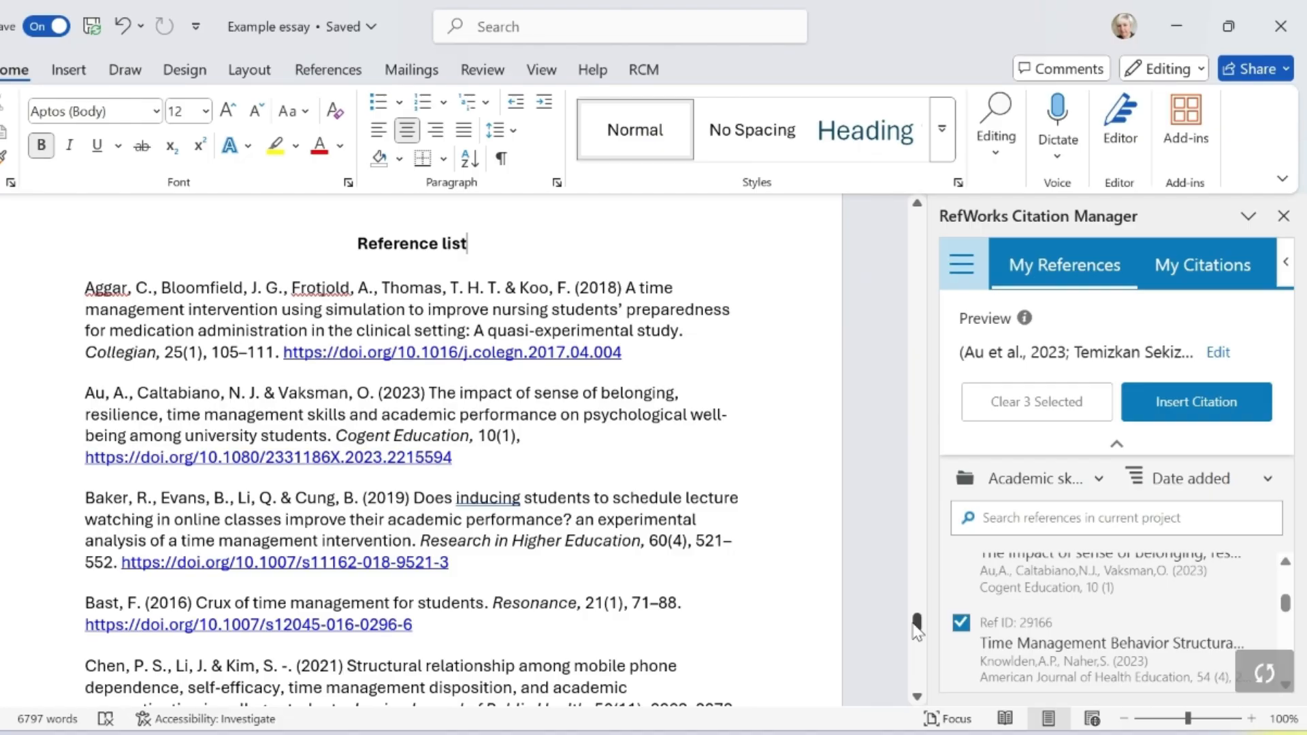
{"action": "mouse_move", "coordinate": [917, 630]}
{"action": "left_mouse_down"}
{"action": "mouse_move", "coordinate": [921, 648]}
{"action": "mouse_move", "coordinate": [928, 632]}
{"action": "left_mouse_up"}
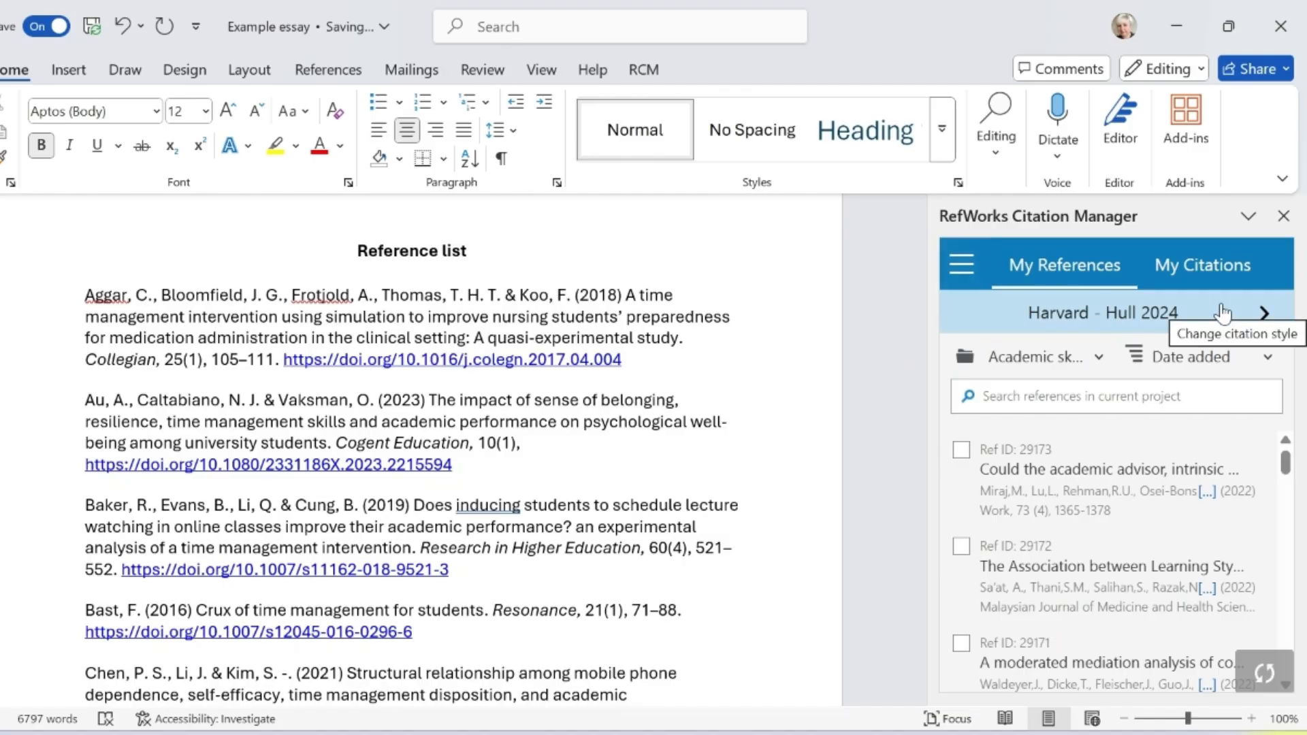
- View the choices for changing the citation style in the citation settings, and return to the list of references
{"action": "left_click", "coordinate": [1264, 315]}
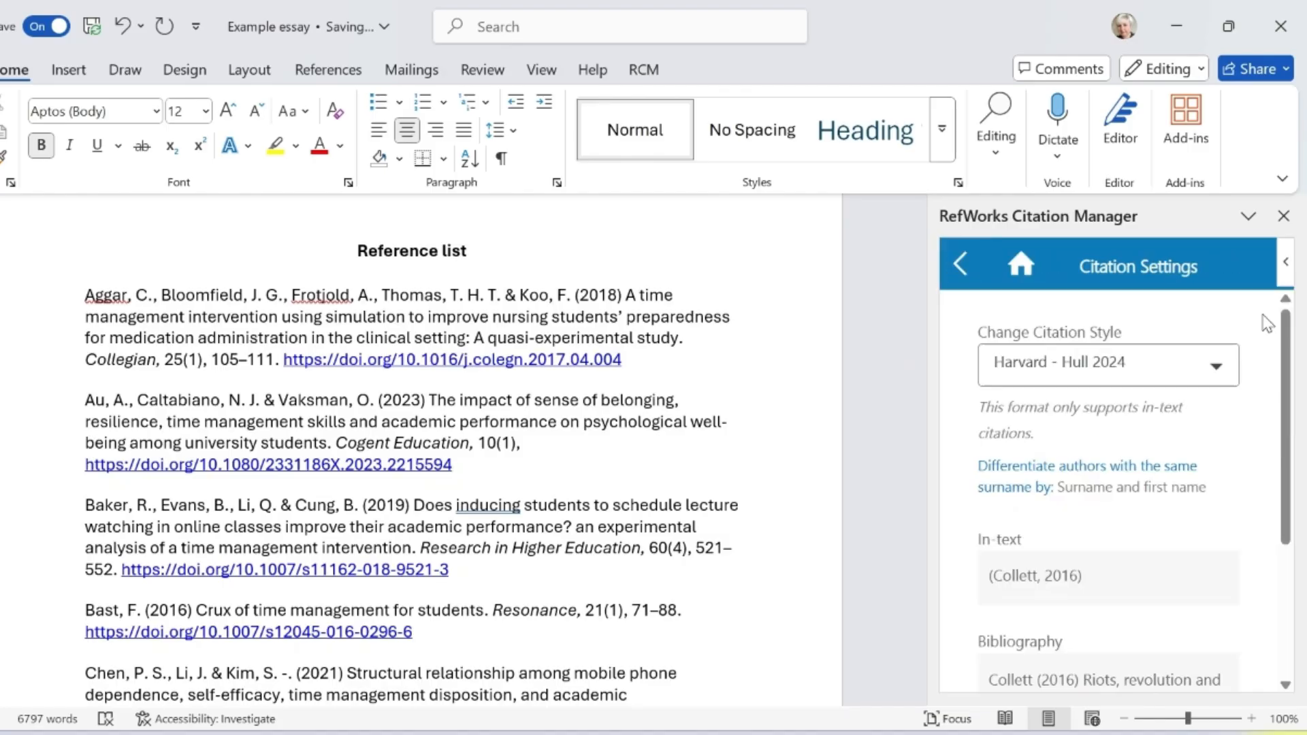
{"action": "left_click", "coordinate": [1214, 386]}
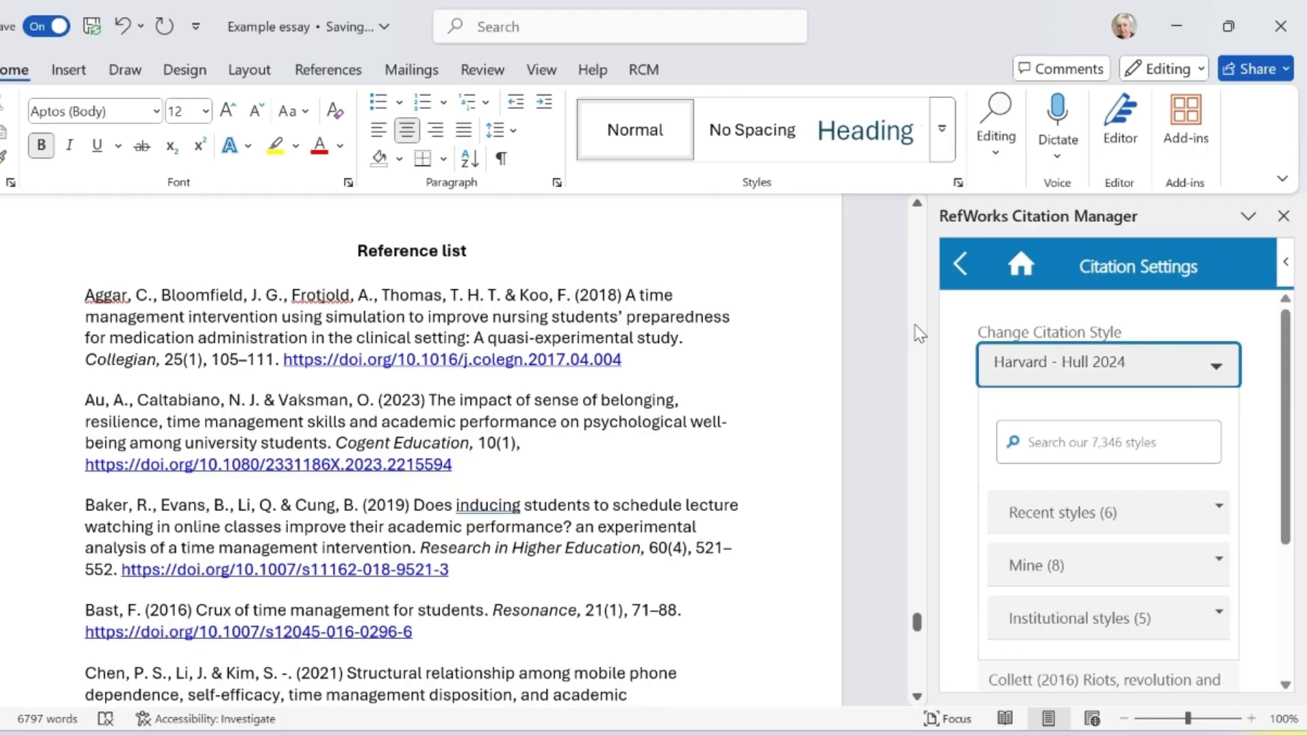
{"action": "left_click", "coordinate": [960, 264]}
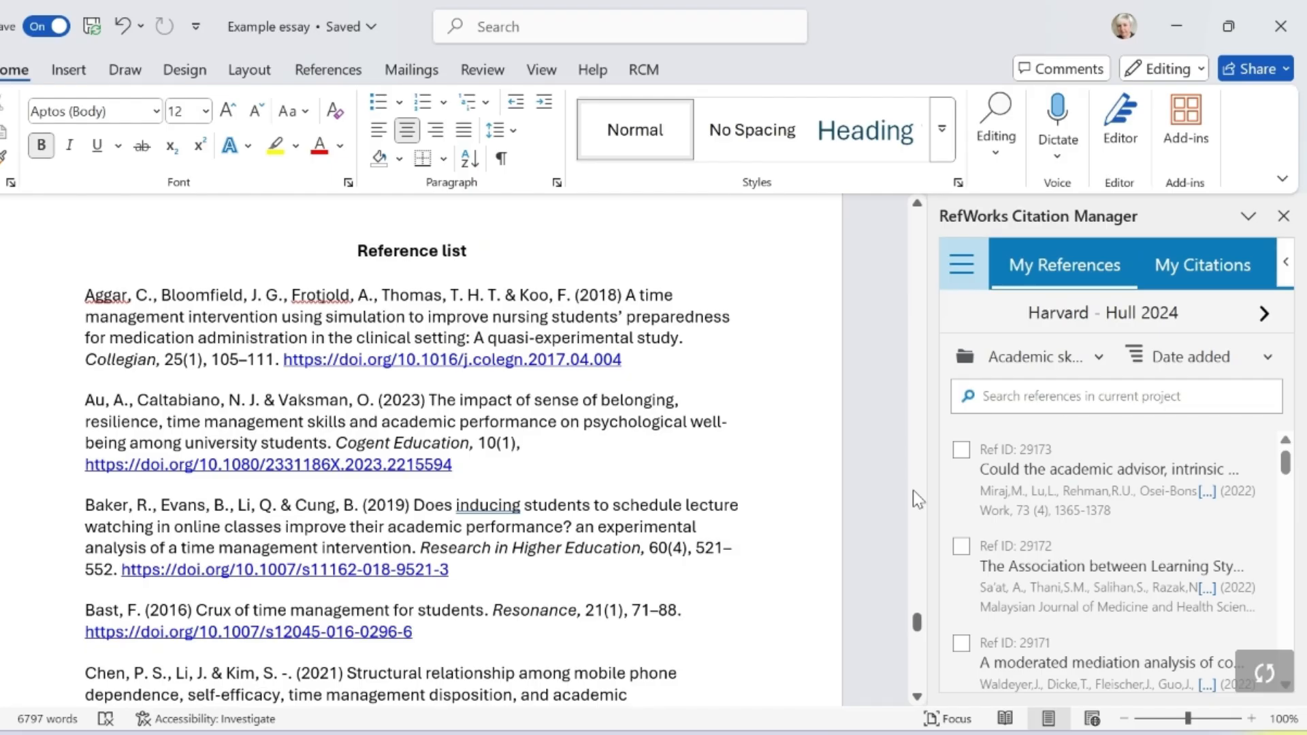
- Refresh the references from RefWorks and update the document
{"action": "left_click", "coordinate": [1267, 676]}
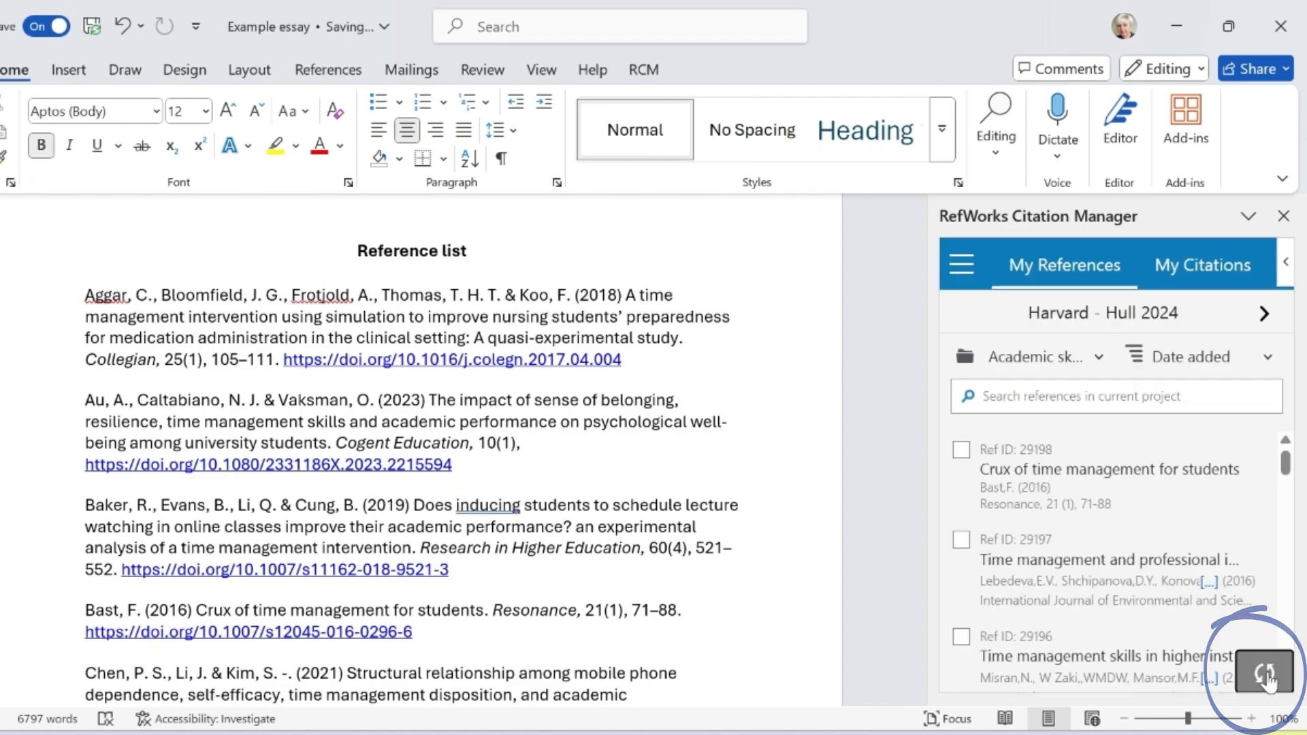